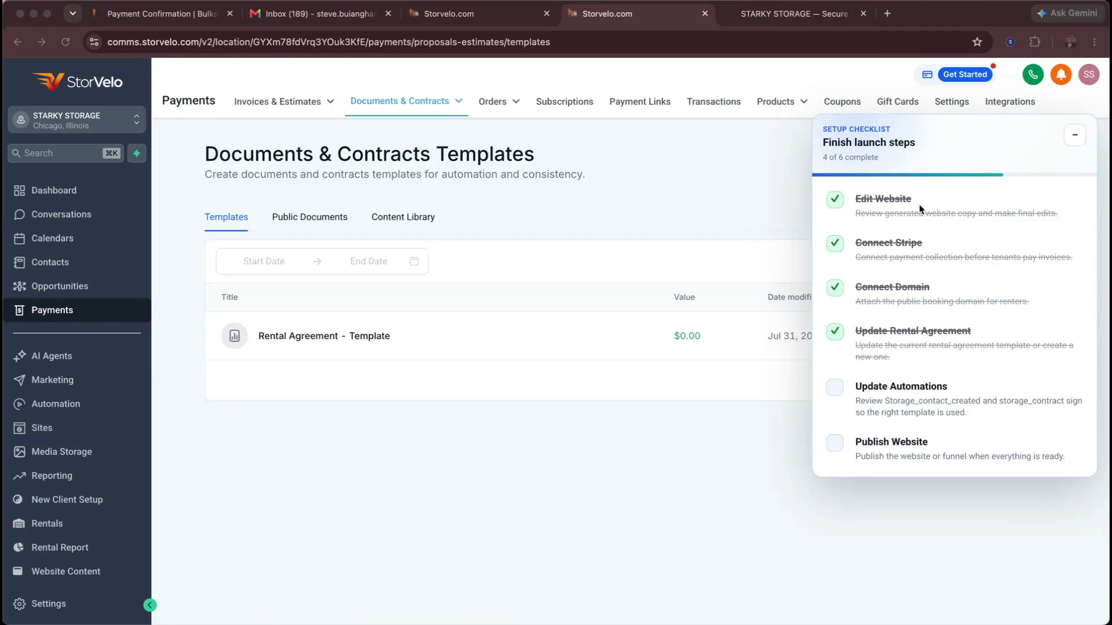
Open the Update Automations task from the setup checklist
left_click(1075, 140)
left_click(1073, 140)
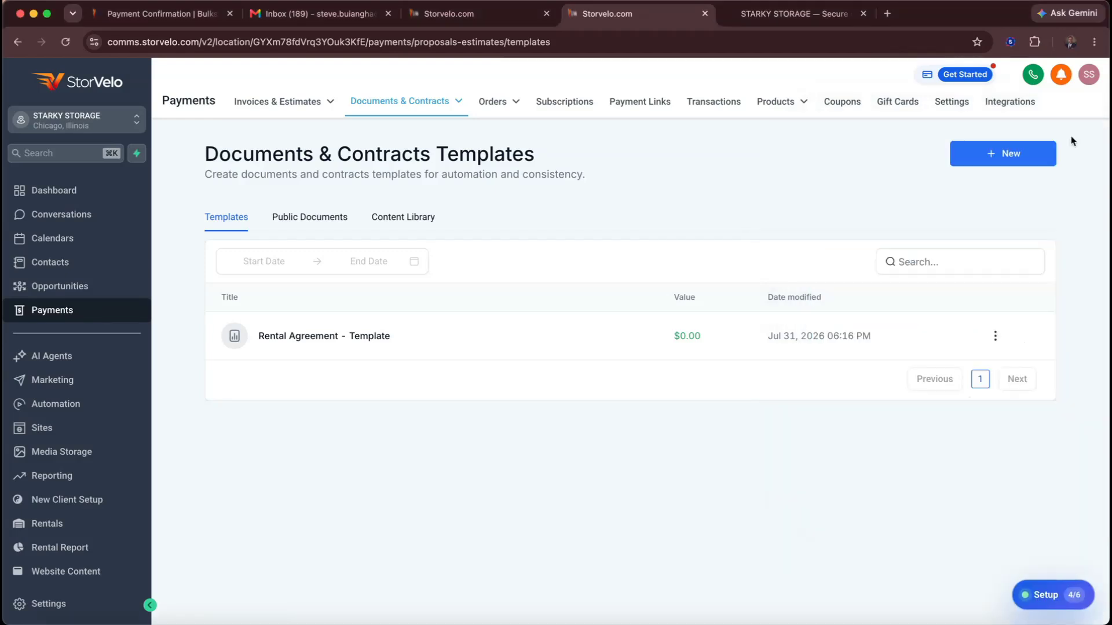
left_click(1046, 597)
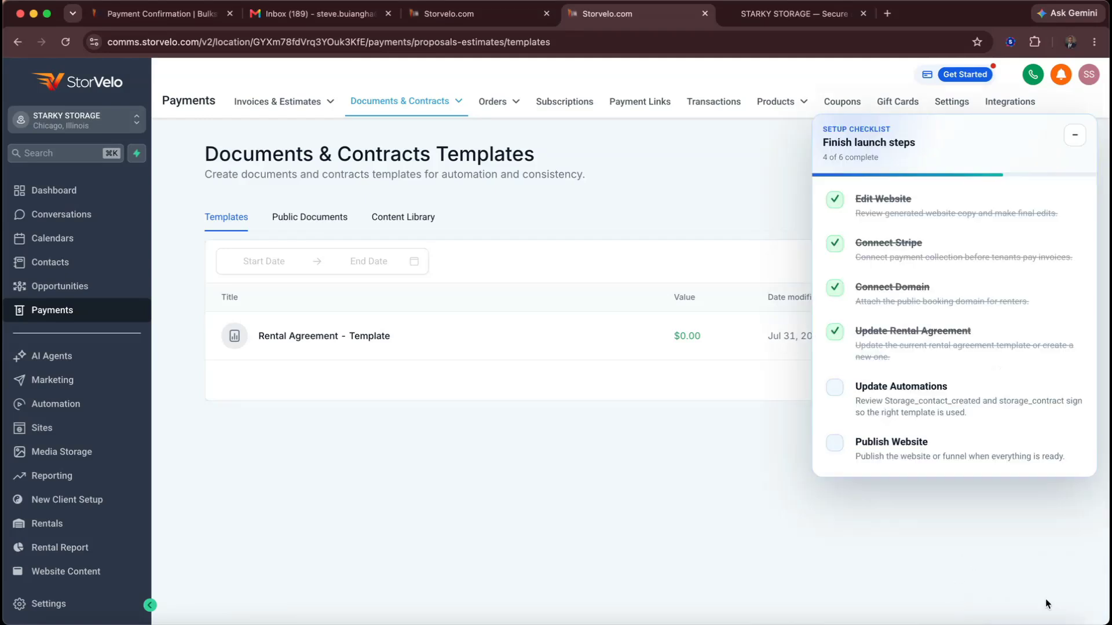
left_click(927, 403)
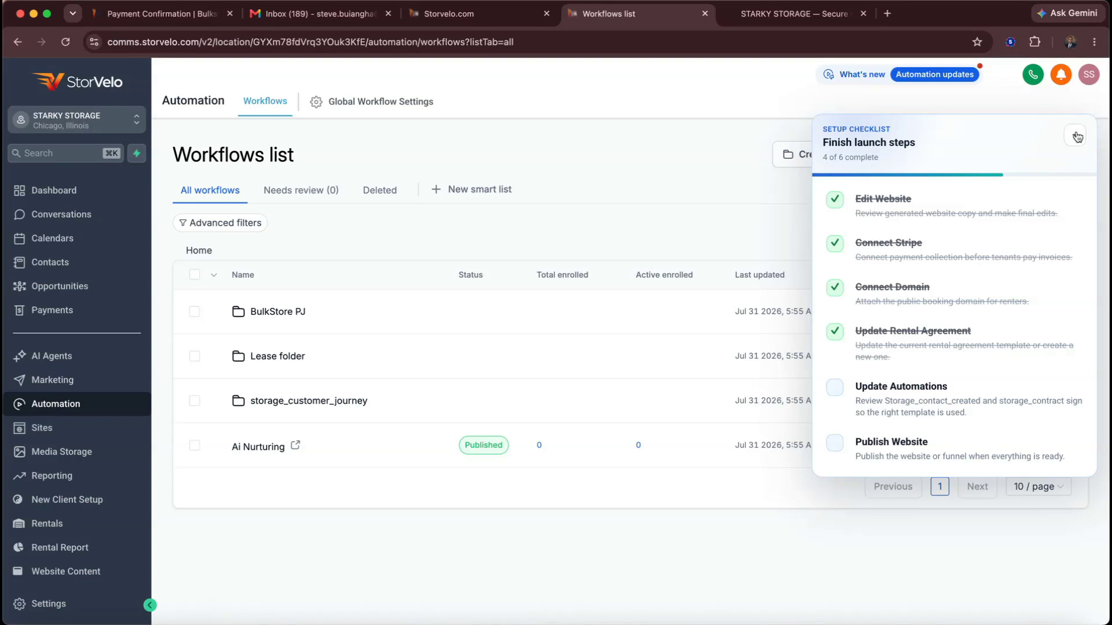
Open the 1_Storage_Contact_created workflow from the storage_customer_journey folder and enable auto save in the introductory prompt
left_click(252, 507)
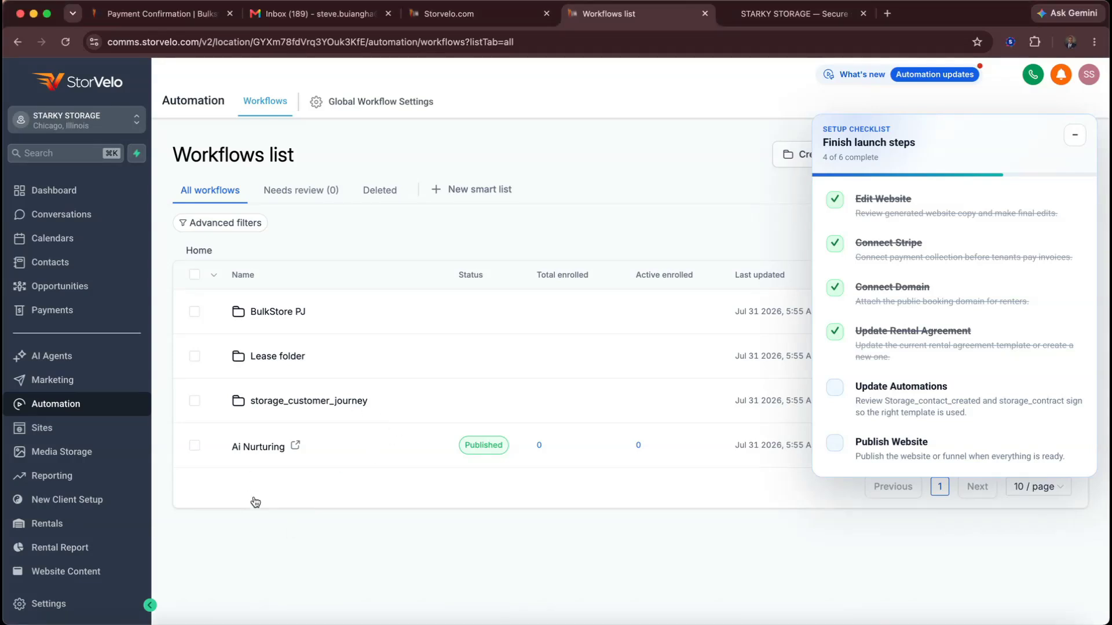
left_click(269, 404)
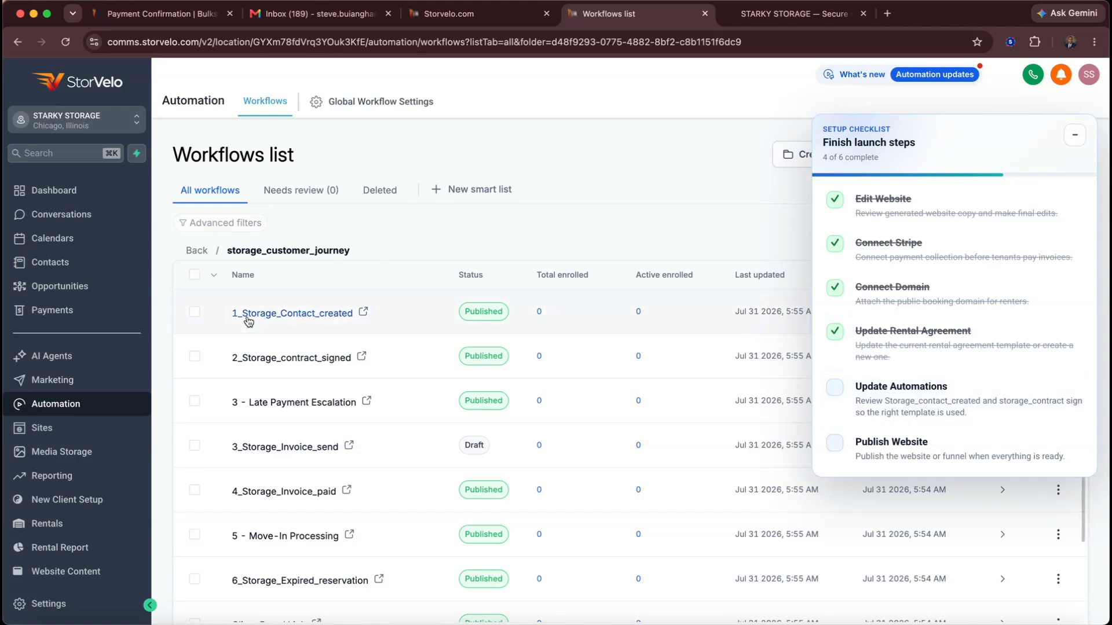
left_click(364, 312)
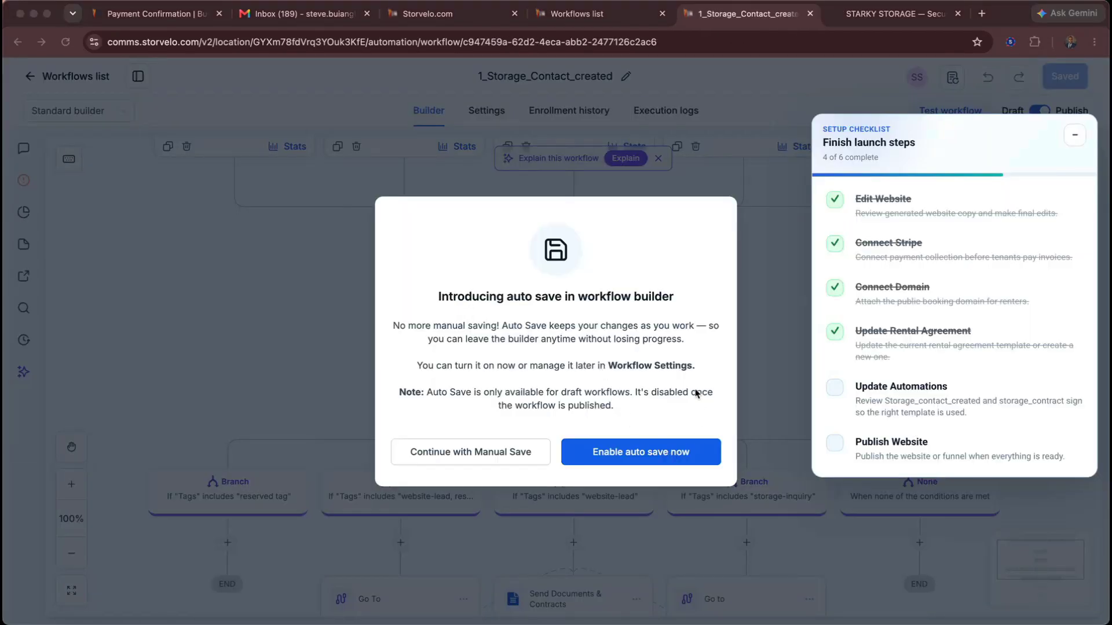
left_click(590, 452)
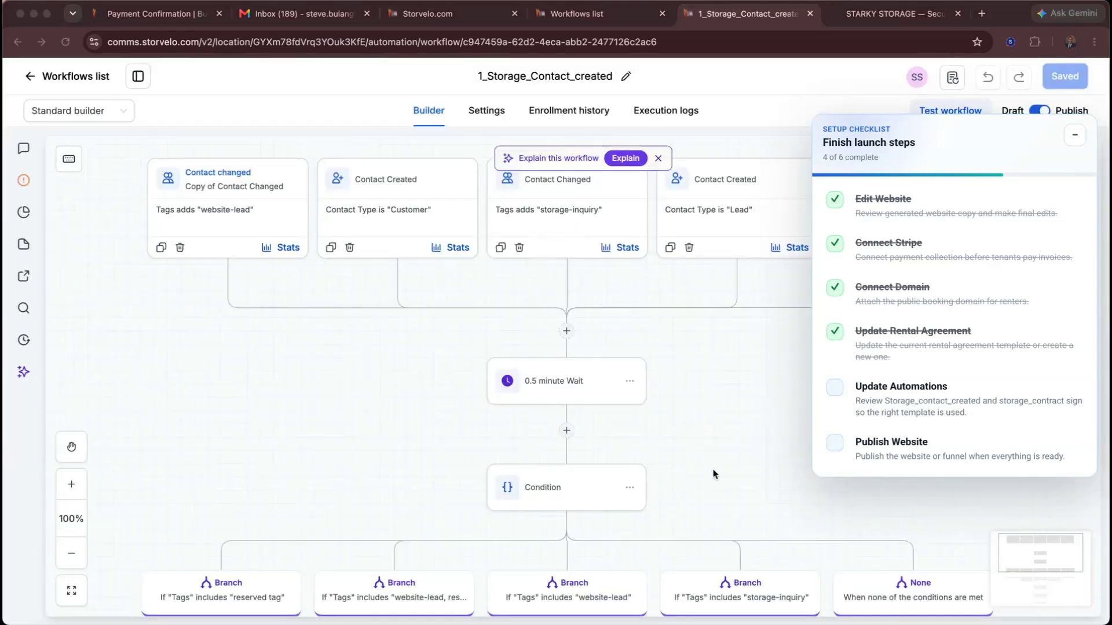
In the Send Documents & Contracts action under the "website-lead" branch, set the From User to the available account user
scroll(701, 501, "down", 4)
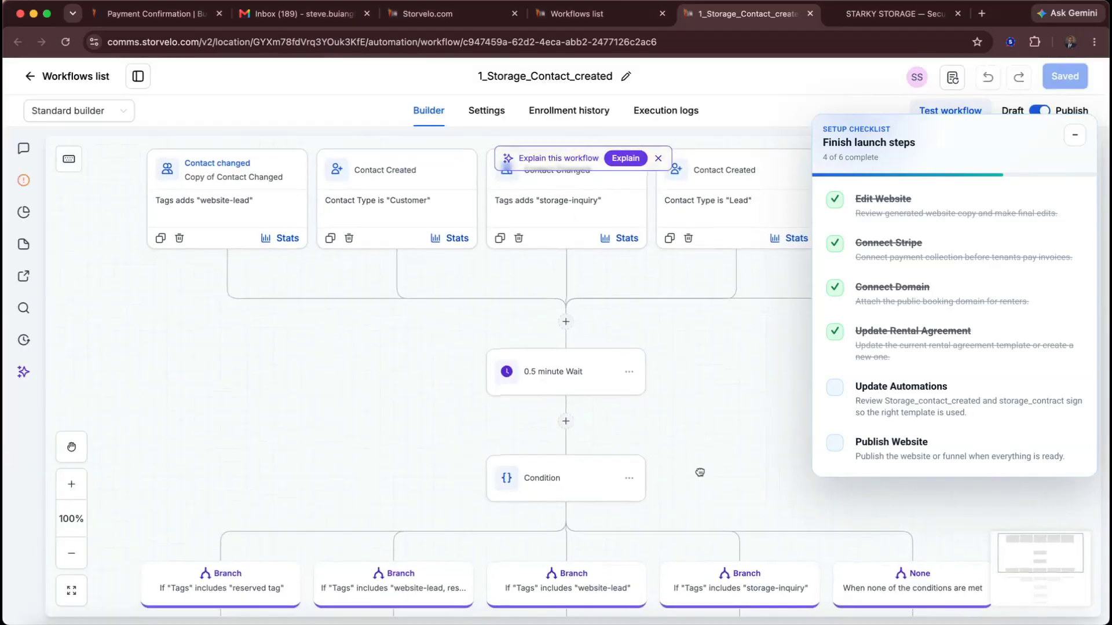
scroll(649, 417, "down", 2)
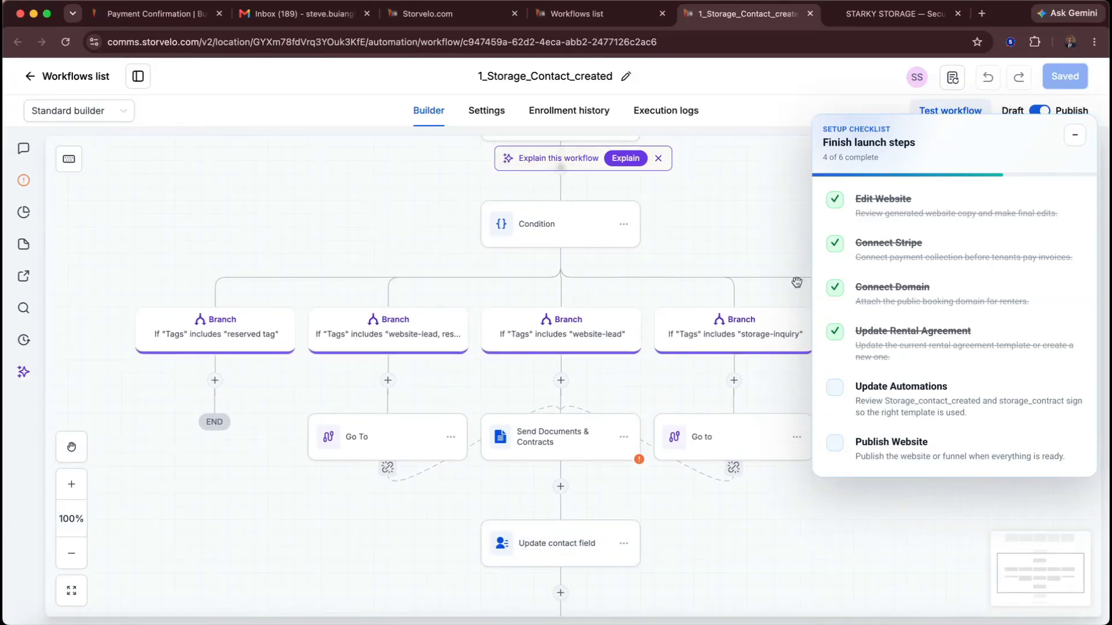
left_click(1075, 139)
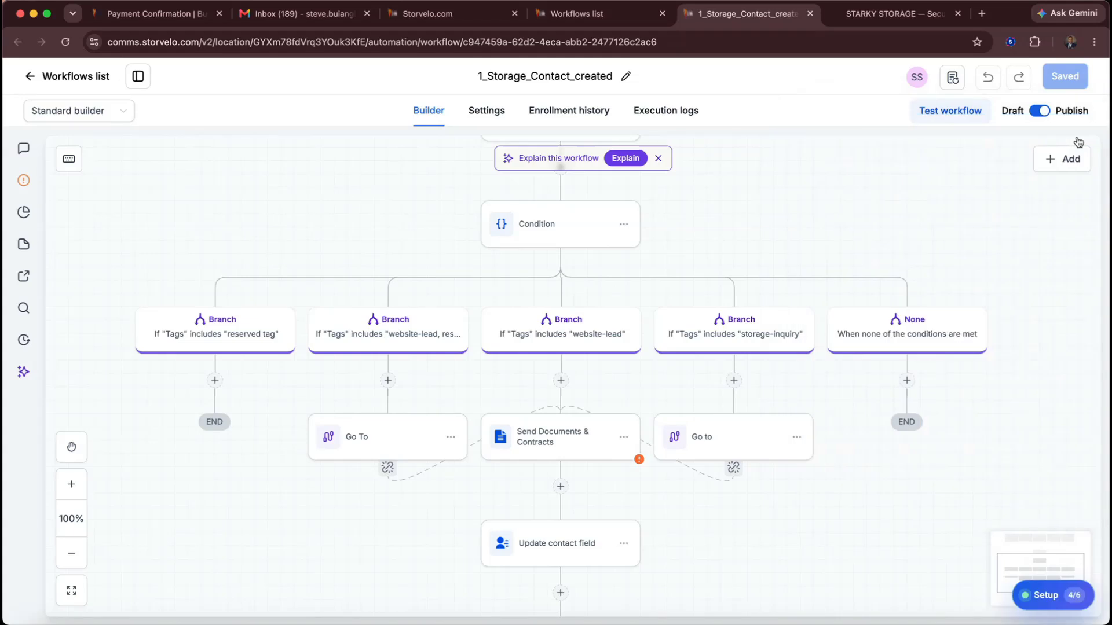
scroll(908, 463, "down", 1)
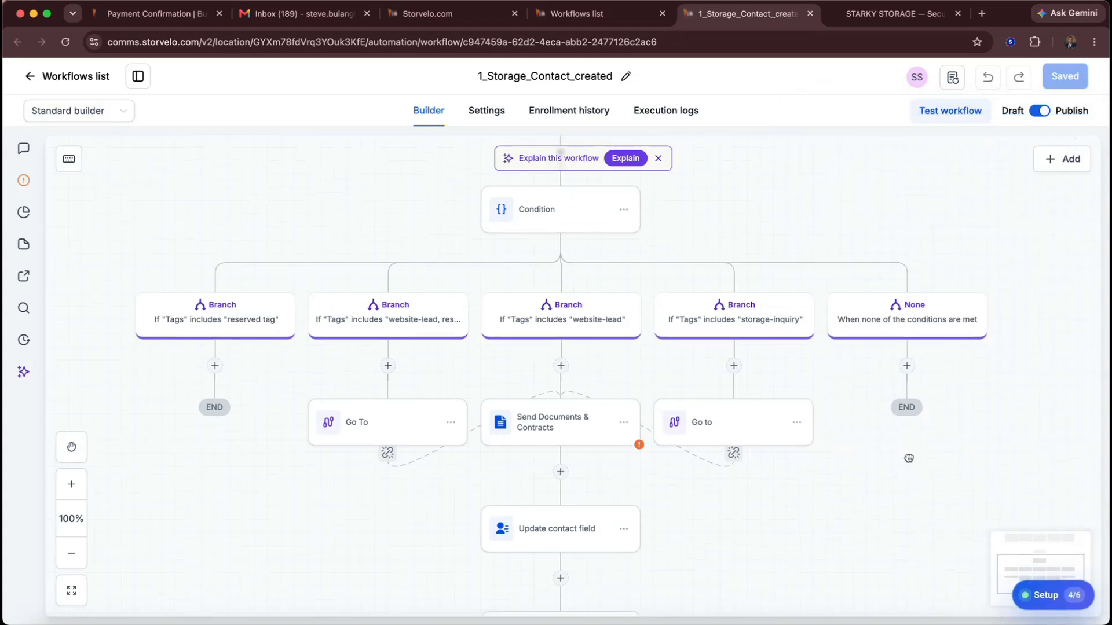
left_click(563, 422)
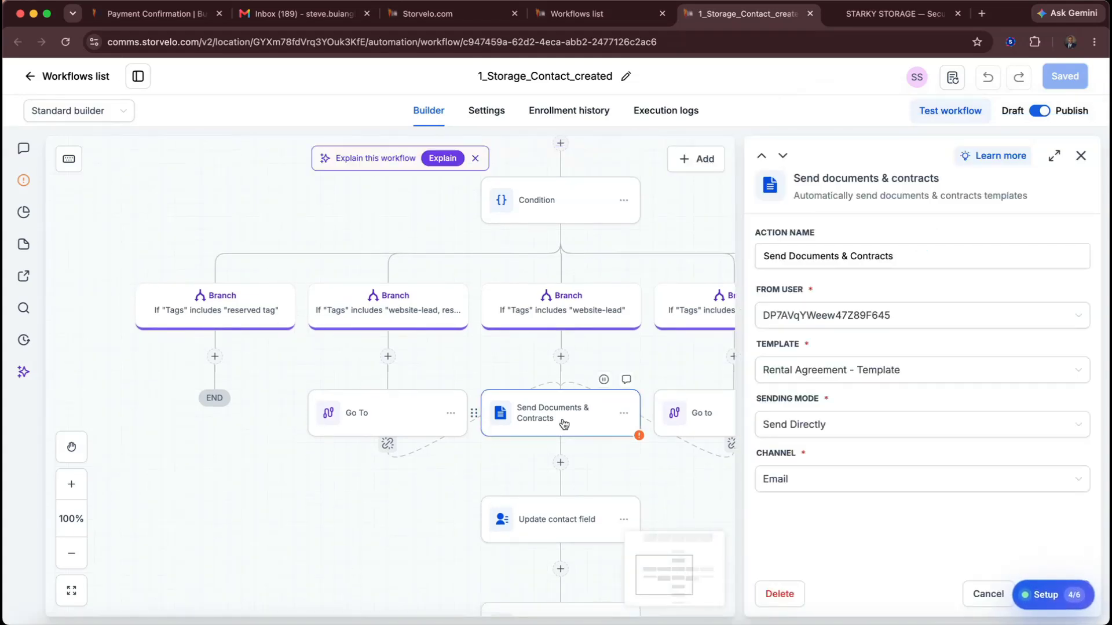
left_click(806, 314)
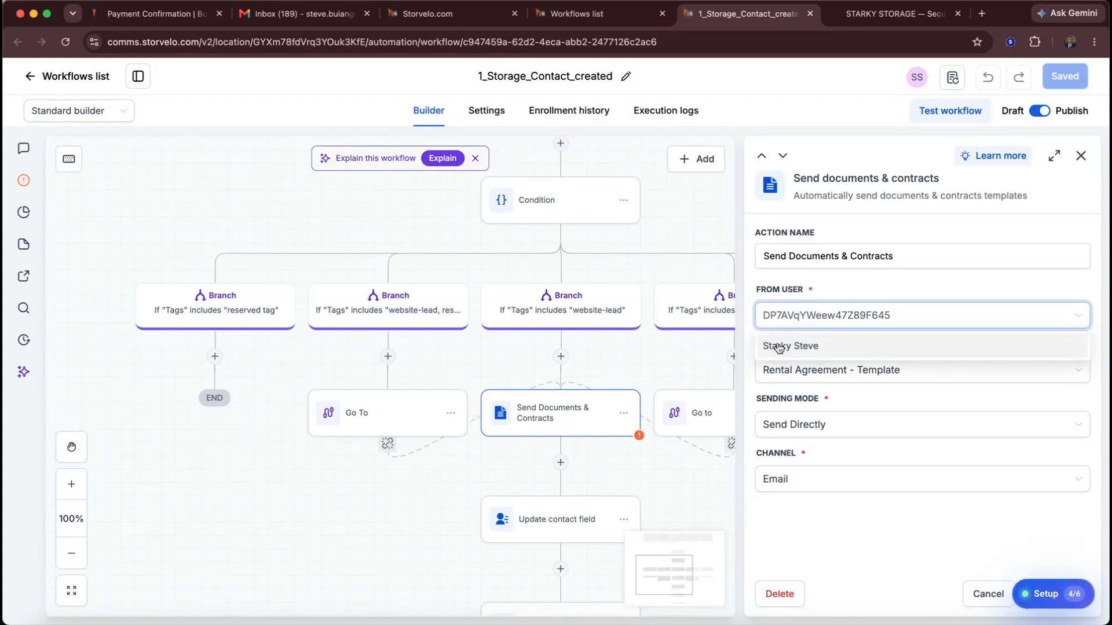
left_click(779, 347)
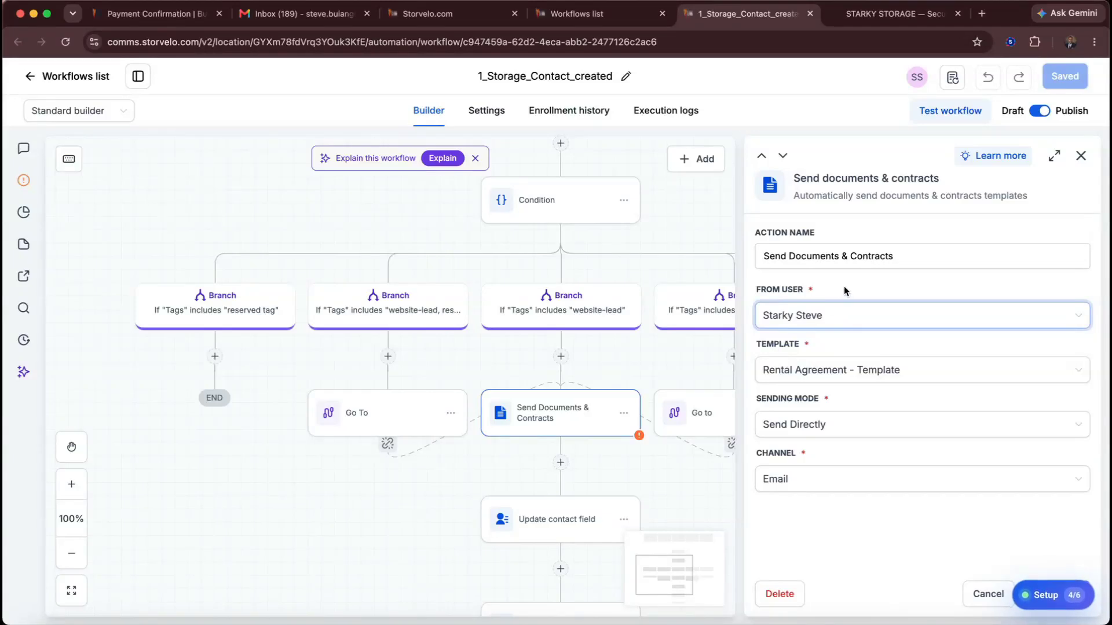
Select Rental Agreement - Template as the template for the Send Documents & Contracts action
left_click(814, 368)
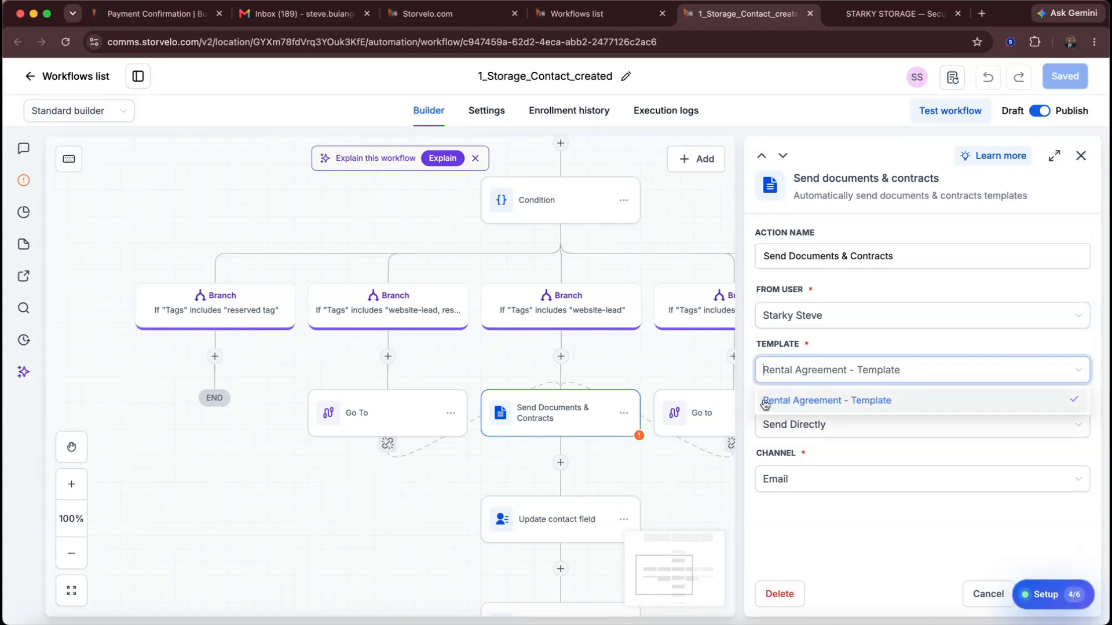
left_click(813, 402)
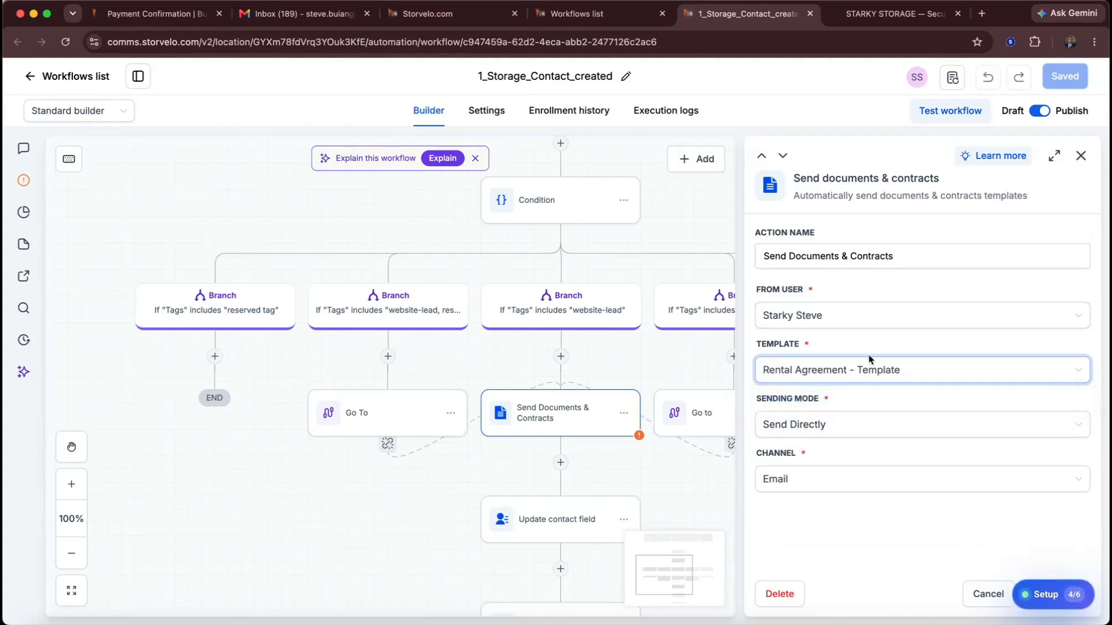
left_click(870, 369)
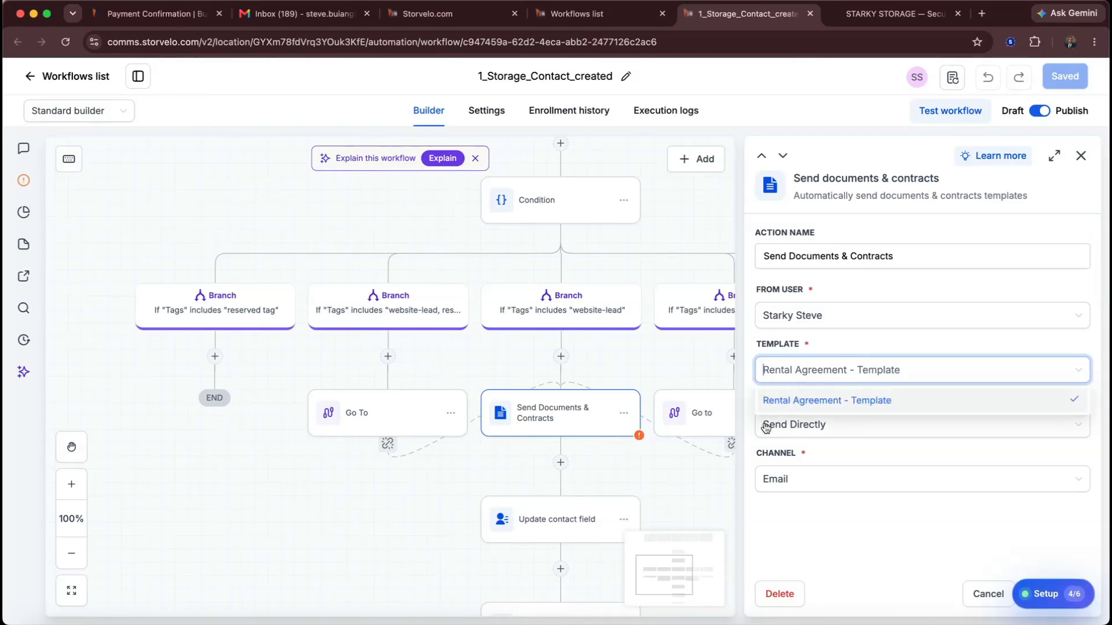
left_click(896, 348)
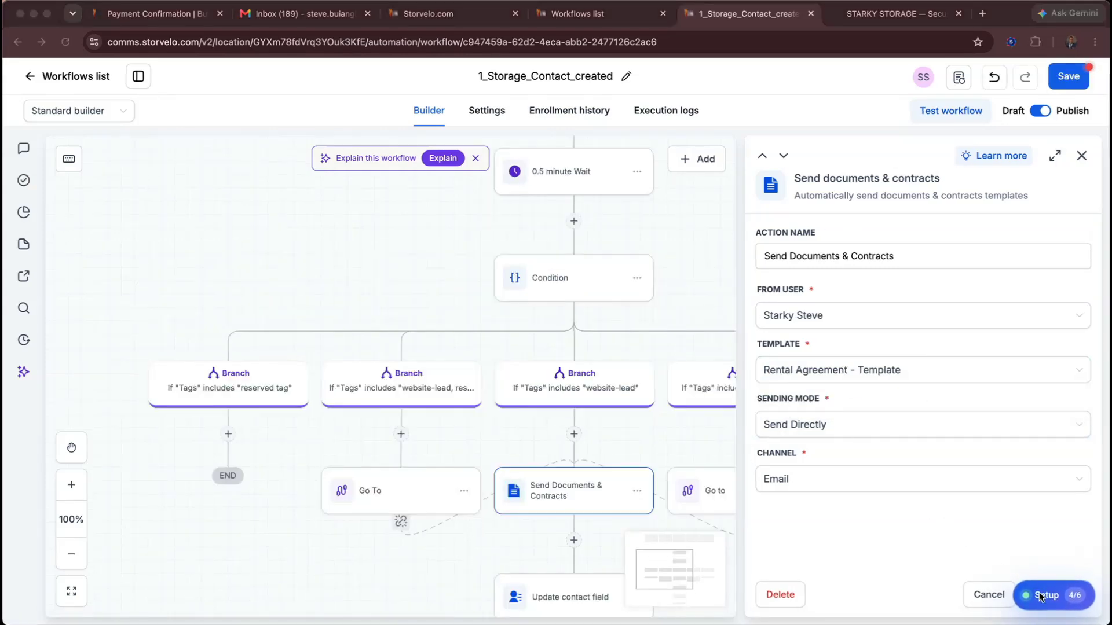
Save the Send Documents & Contracts action and the workflow, and collapse the setup checklist
left_click(934, 548)
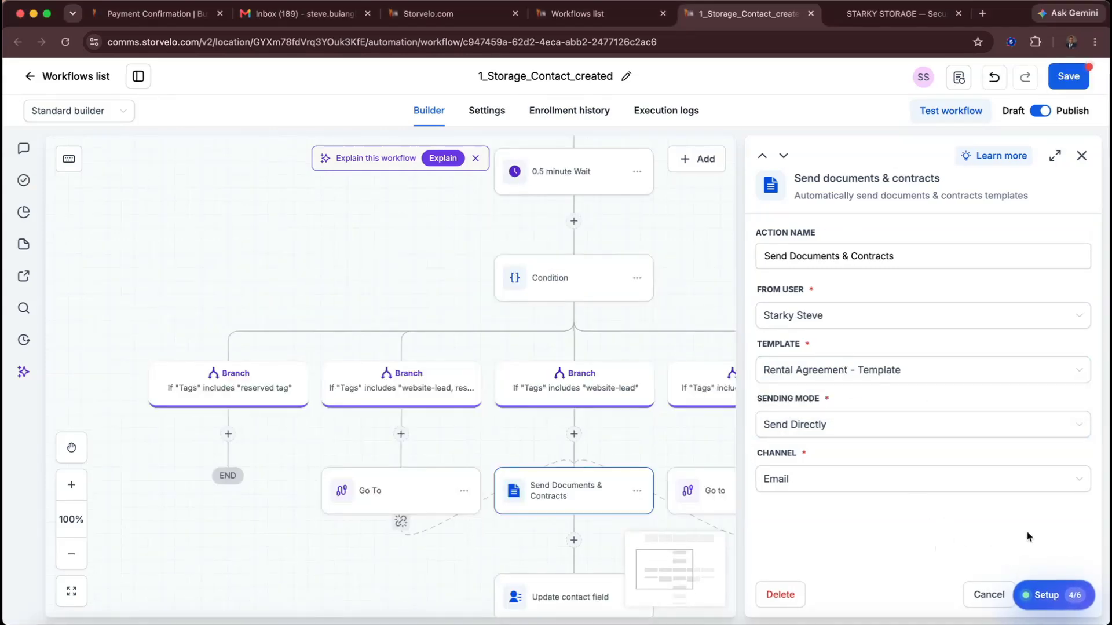
left_click(1064, 602)
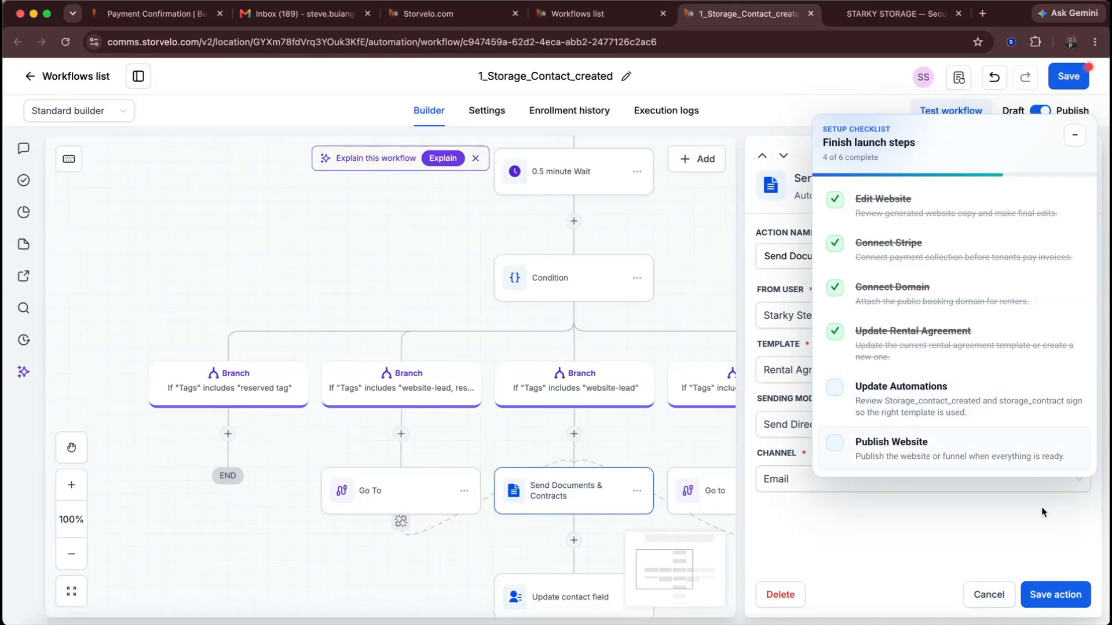
left_click(1070, 600)
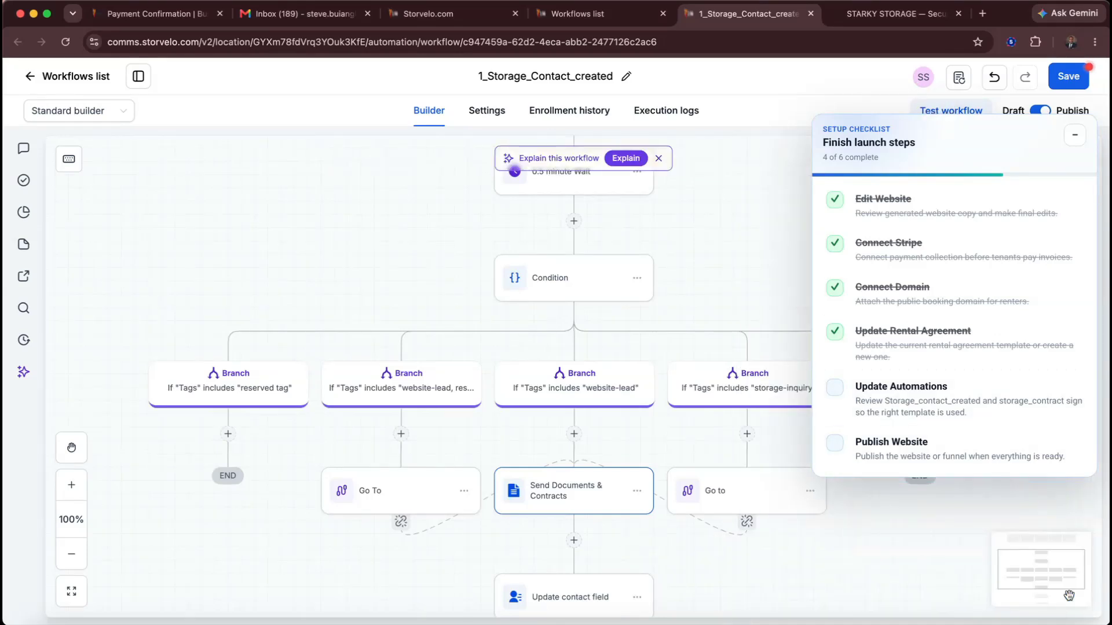
left_click(1073, 77)
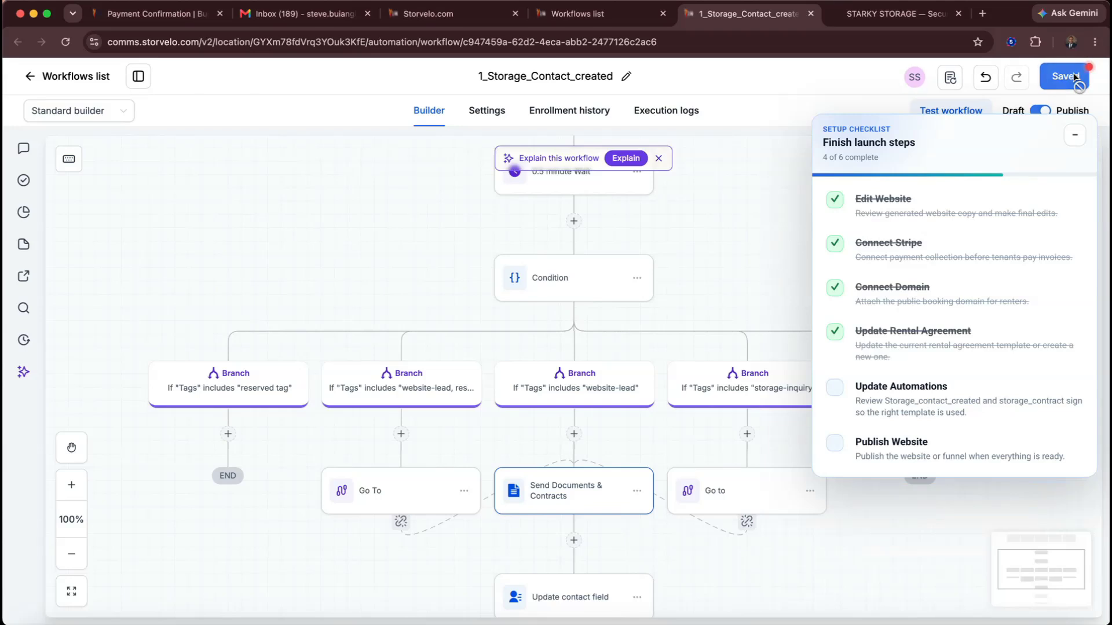
left_click(1075, 139)
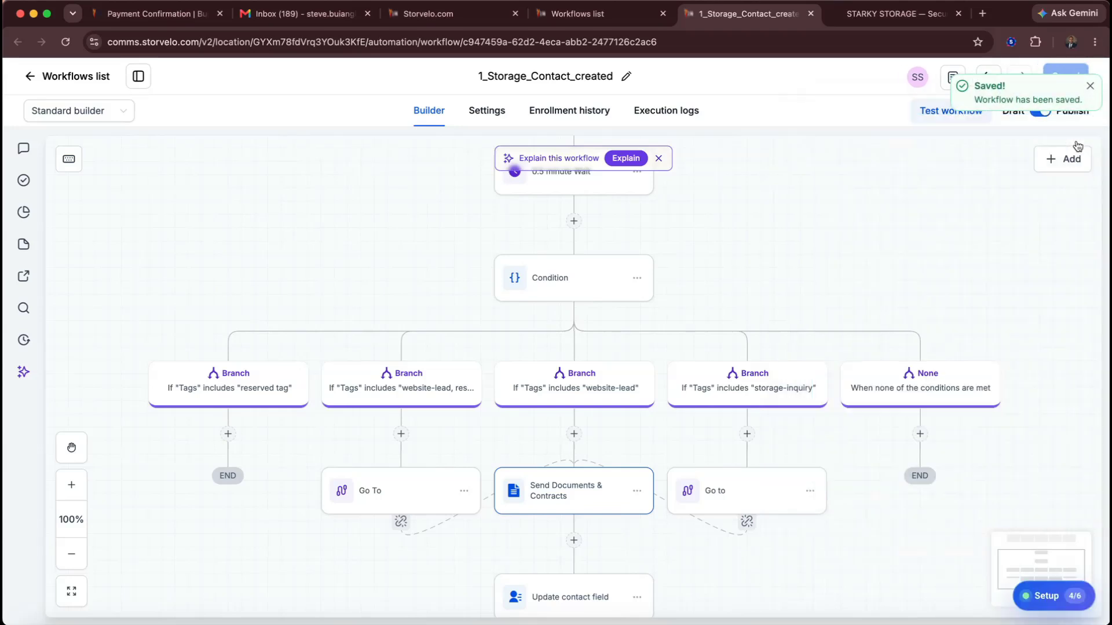
left_click_drag(804, 233, 824, 233)
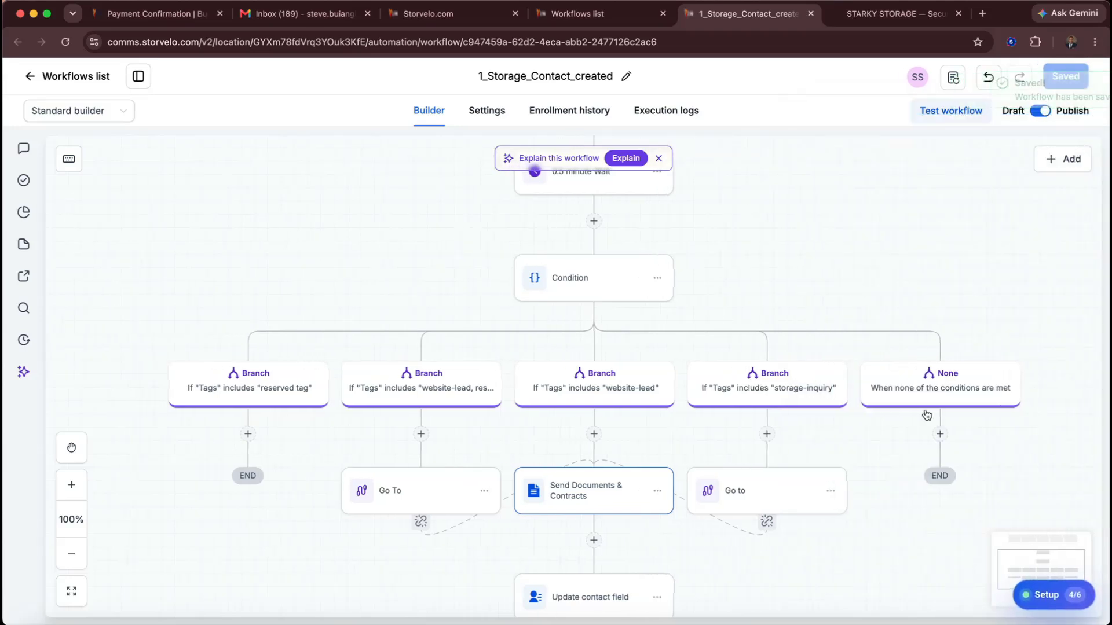
Return to the workflows list and open the 2_Storage_contract_signed workflow
left_click(1048, 595)
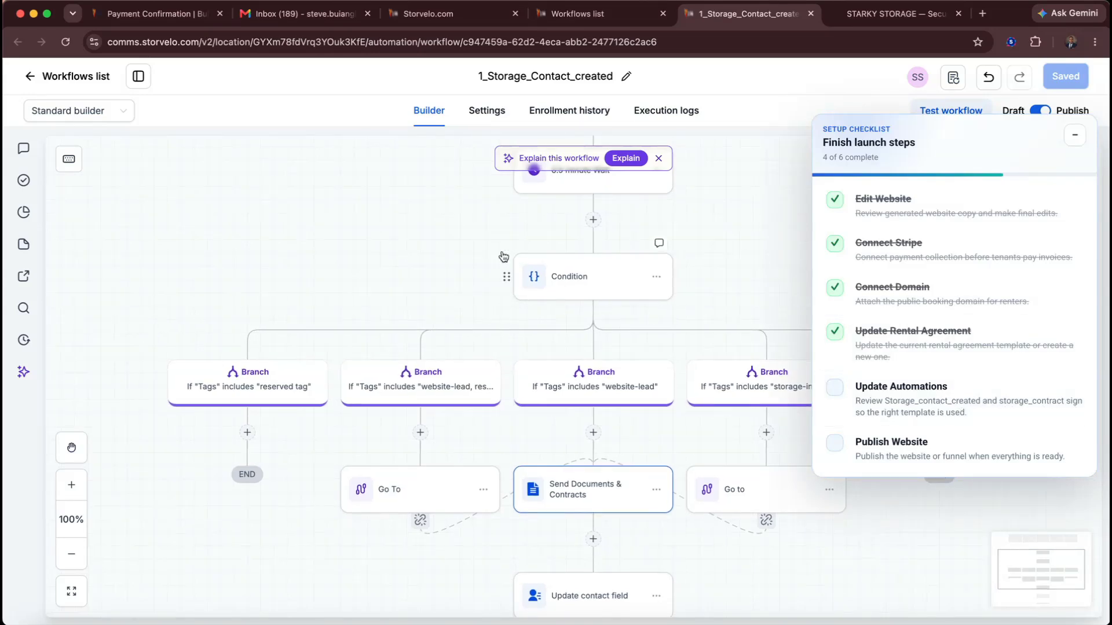
left_click(33, 77)
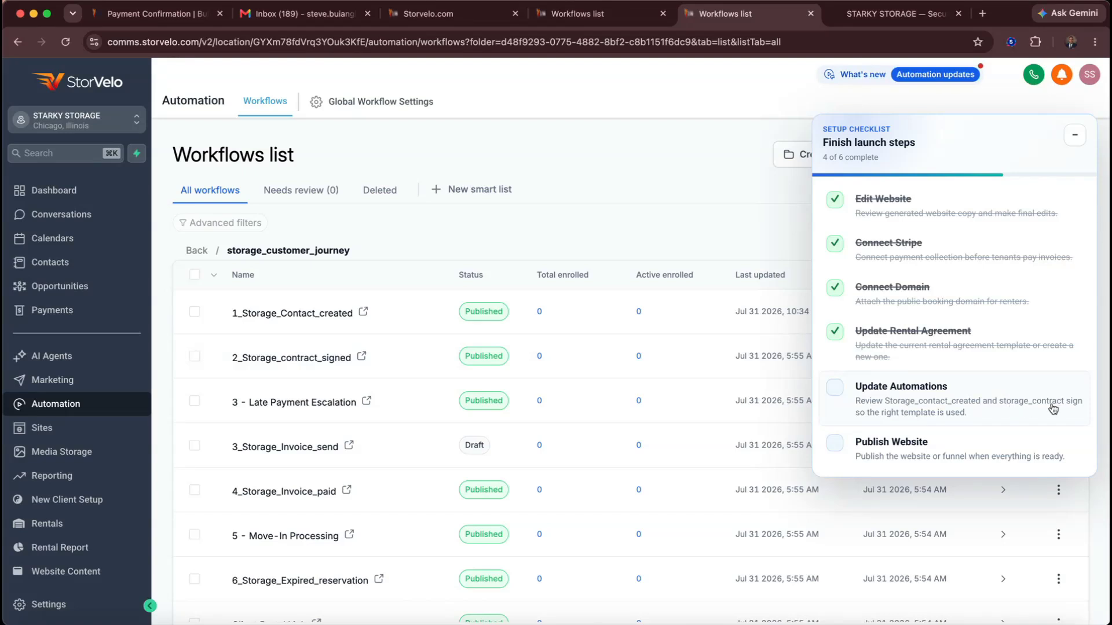
scroll(519, 450, "down", 2)
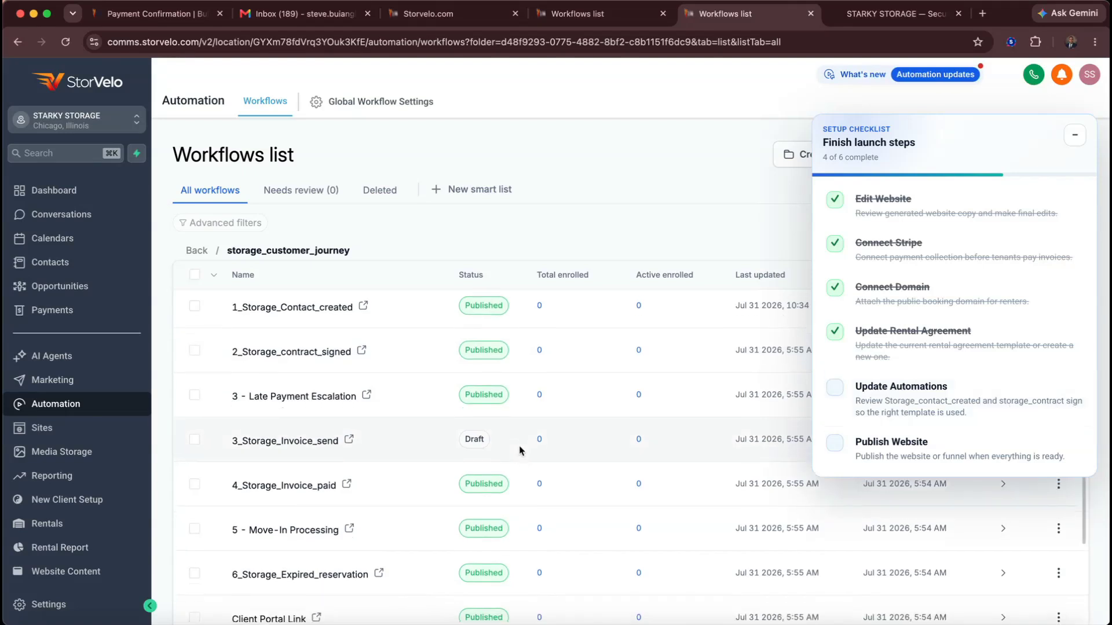
scroll(520, 451, "up", 2)
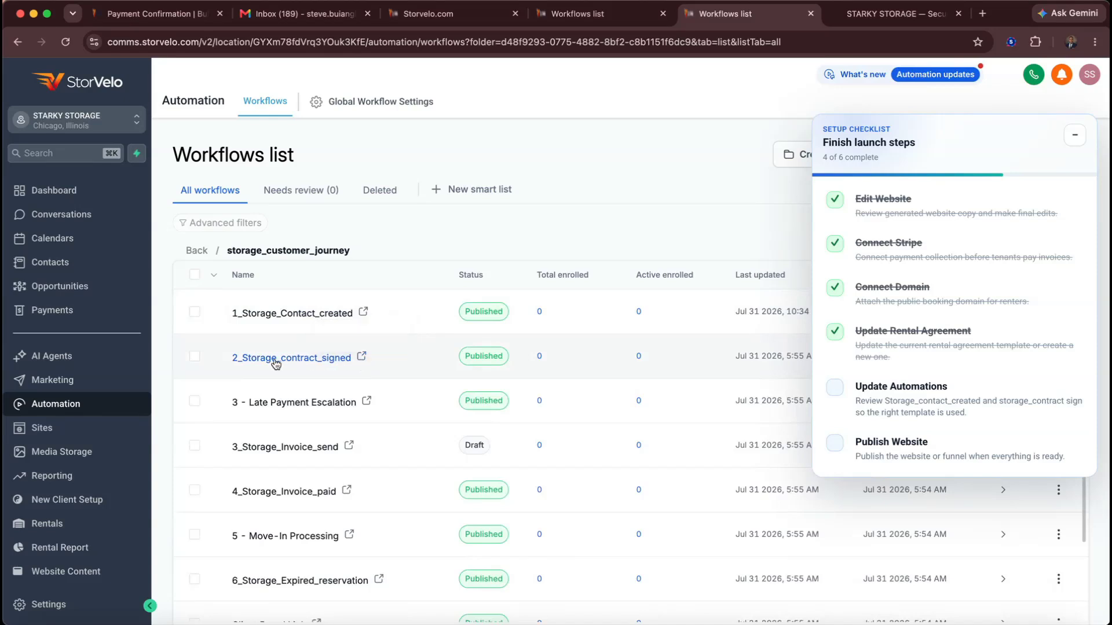
left_click(361, 358)
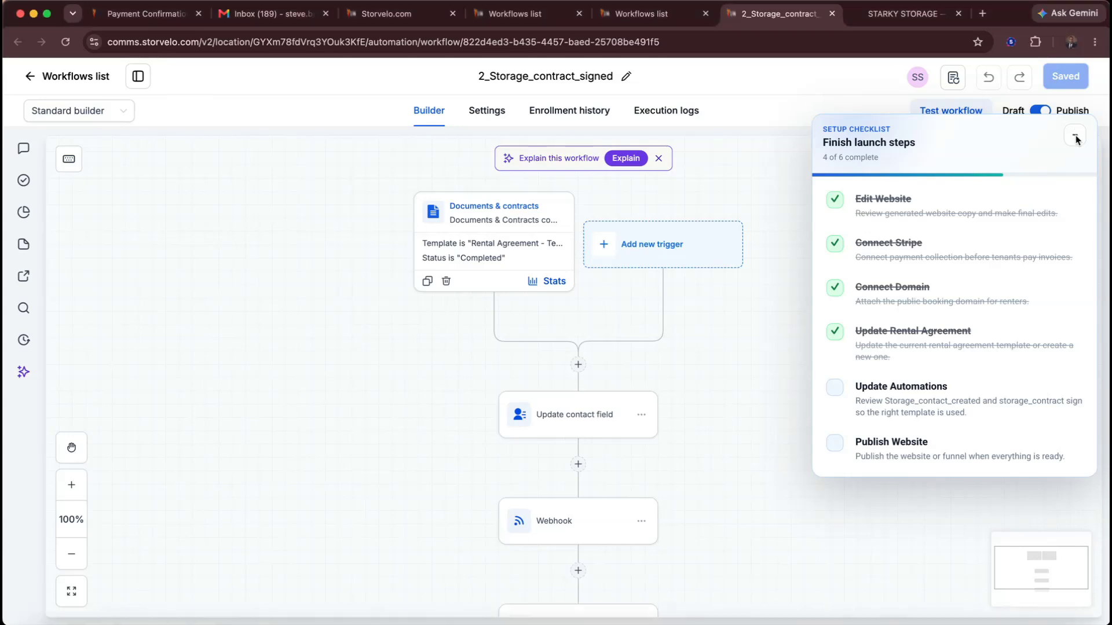
Open the Documents & contracts trigger and choose Rental Agreement - Template in its Template filter
left_click(490, 248)
left_click_drag(403, 369, 264, 376)
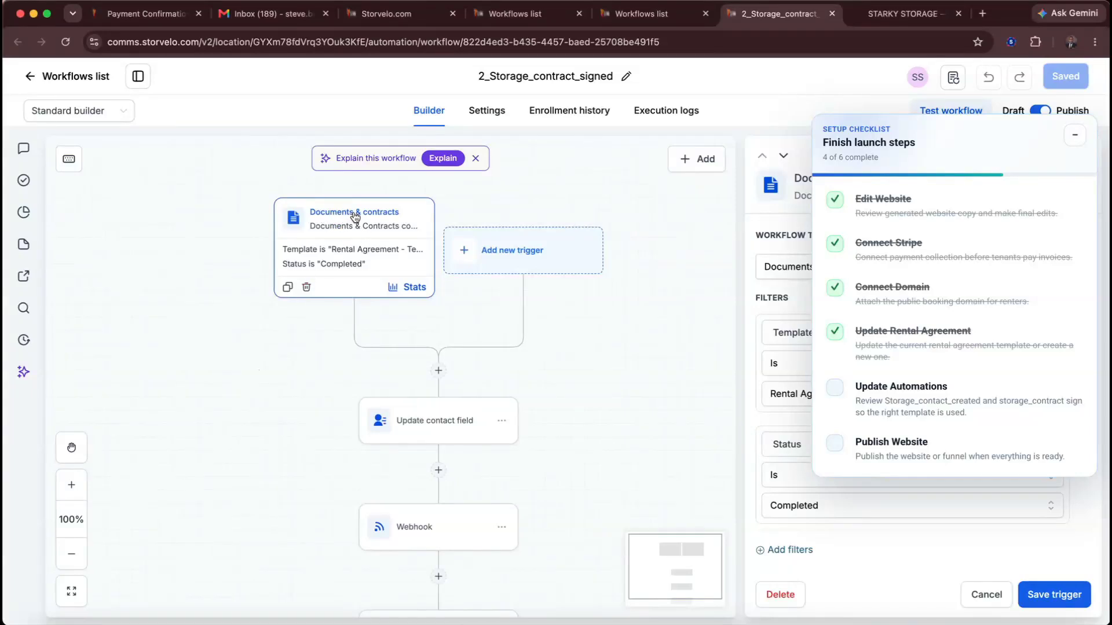
left_click(1072, 139)
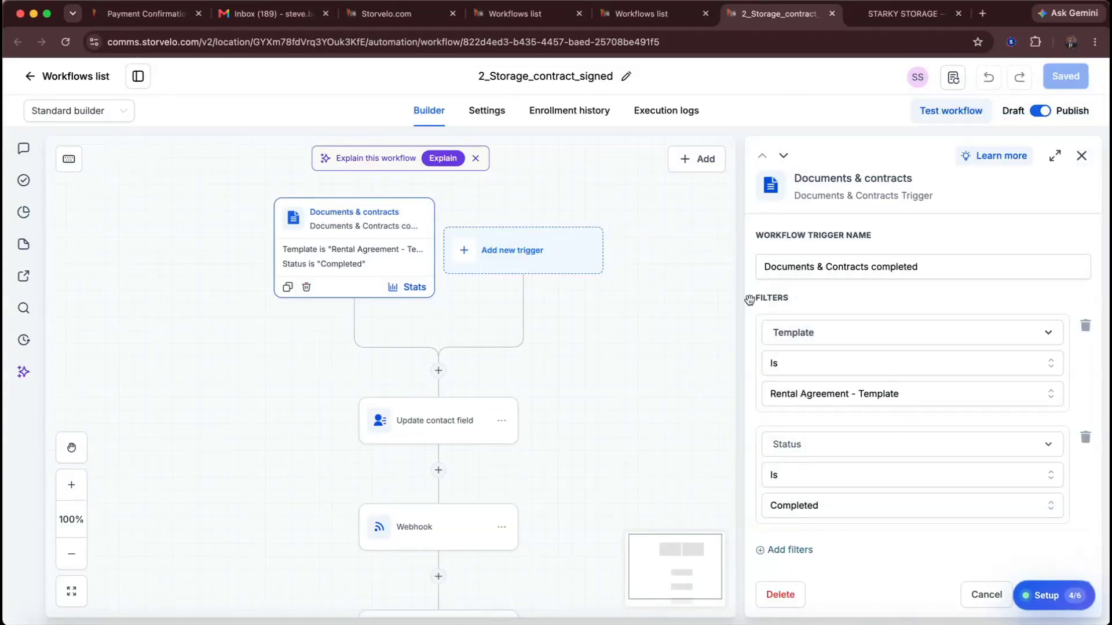
scroll(886, 288, "down", 1)
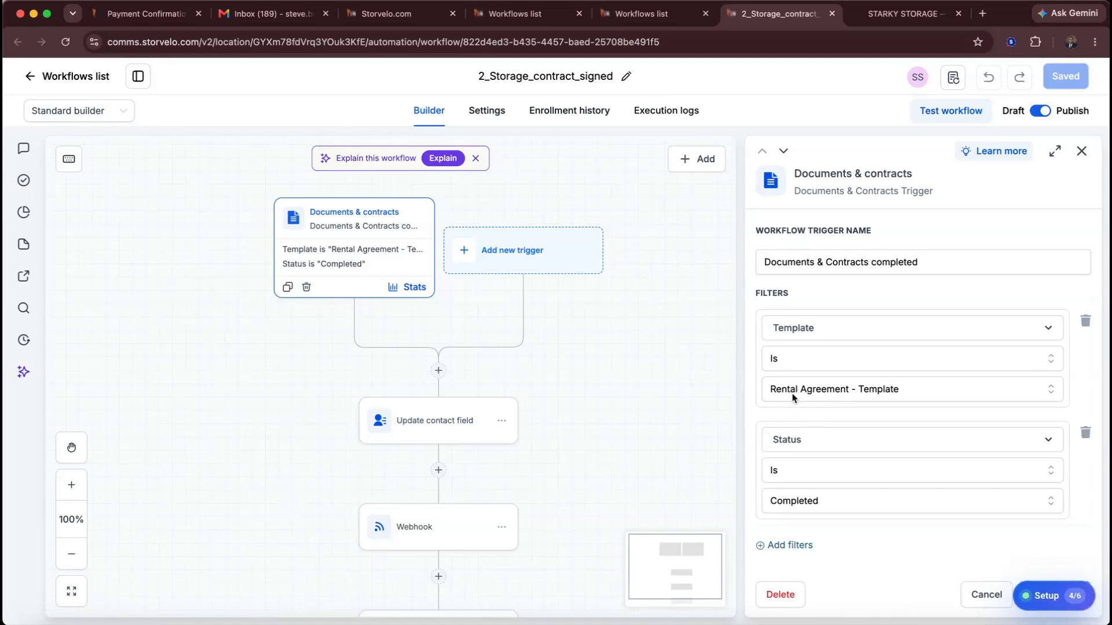
left_click(812, 392)
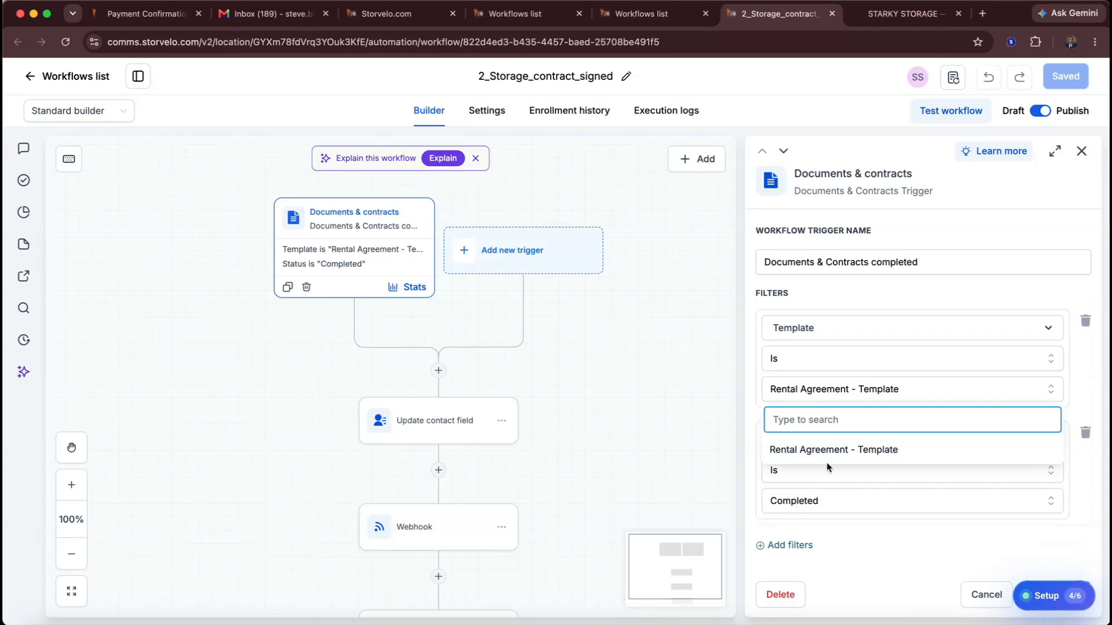
left_click(809, 451)
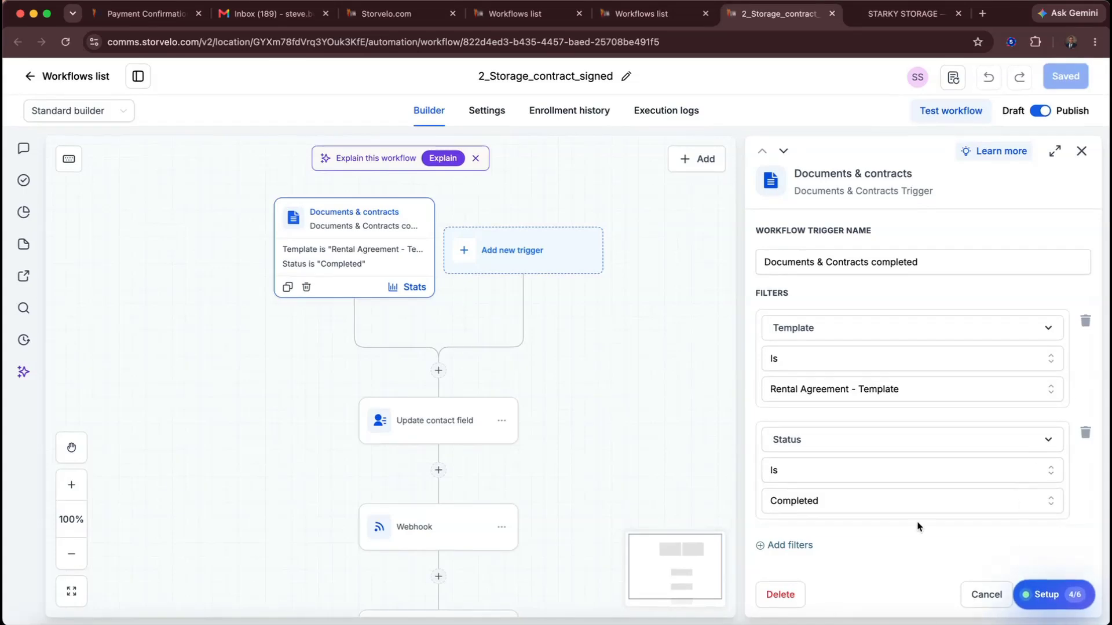
Save the Documents & contracts trigger and the workflow, and mark the Update Automations launch step as complete
left_click(1041, 593)
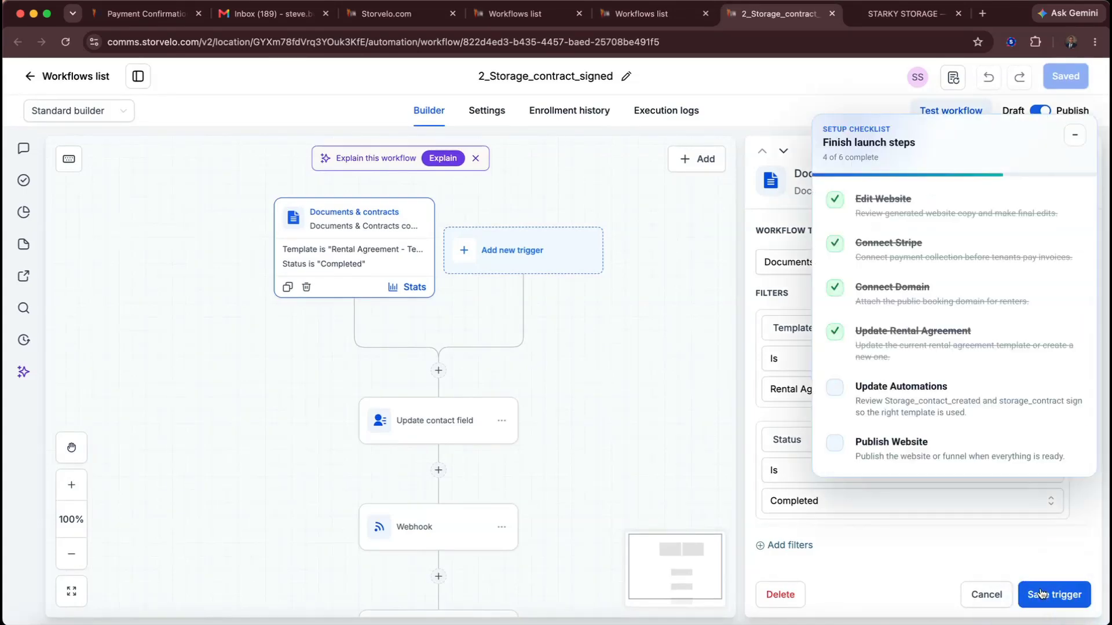
left_click(1068, 599)
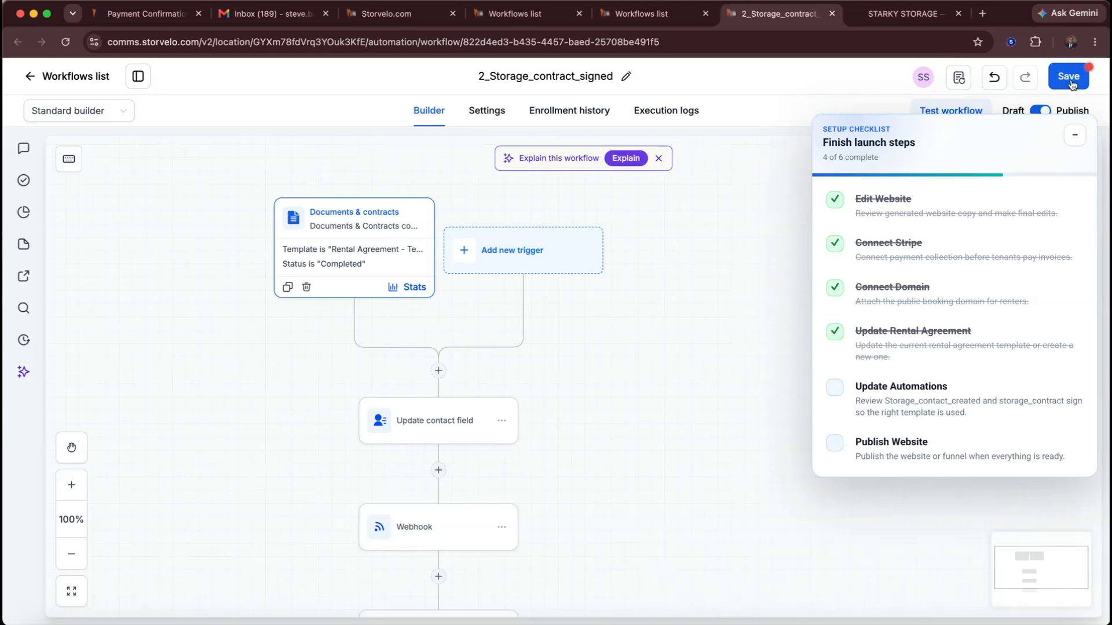
left_click(1070, 80)
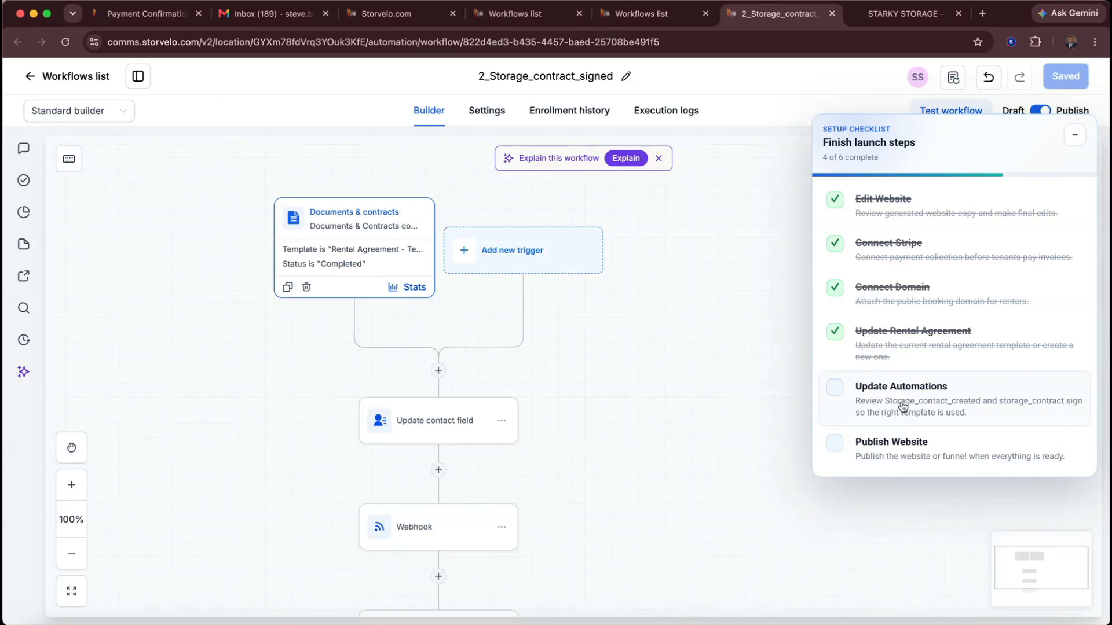
left_click(835, 391)
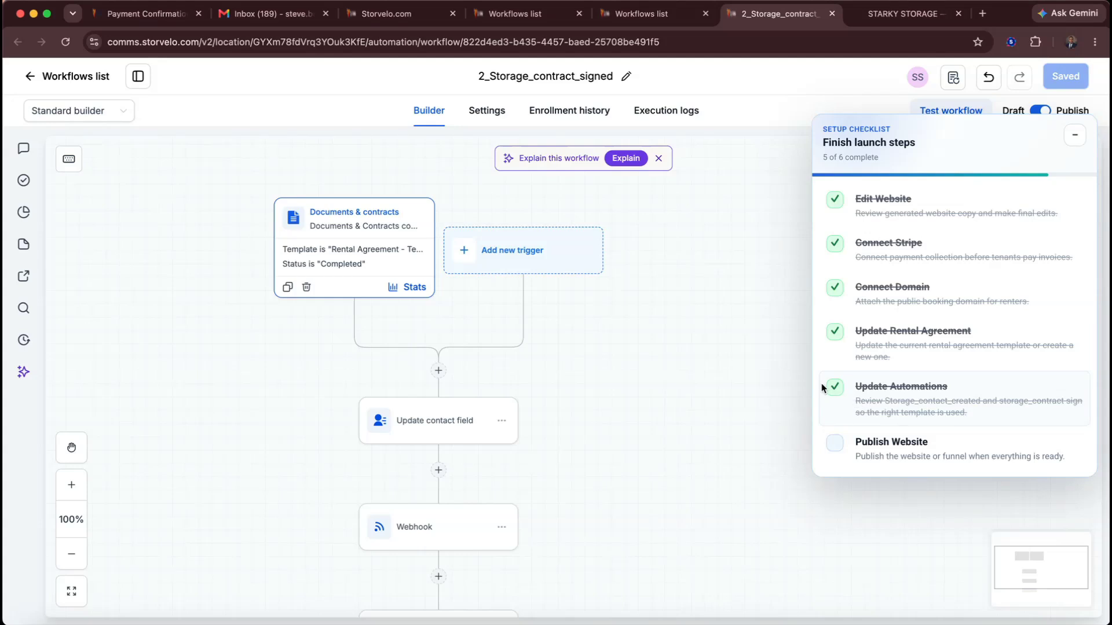
Return to the storage_customer_journey workflows list and open the 3_Storage_Invoice_send workflow
left_click(31, 76)
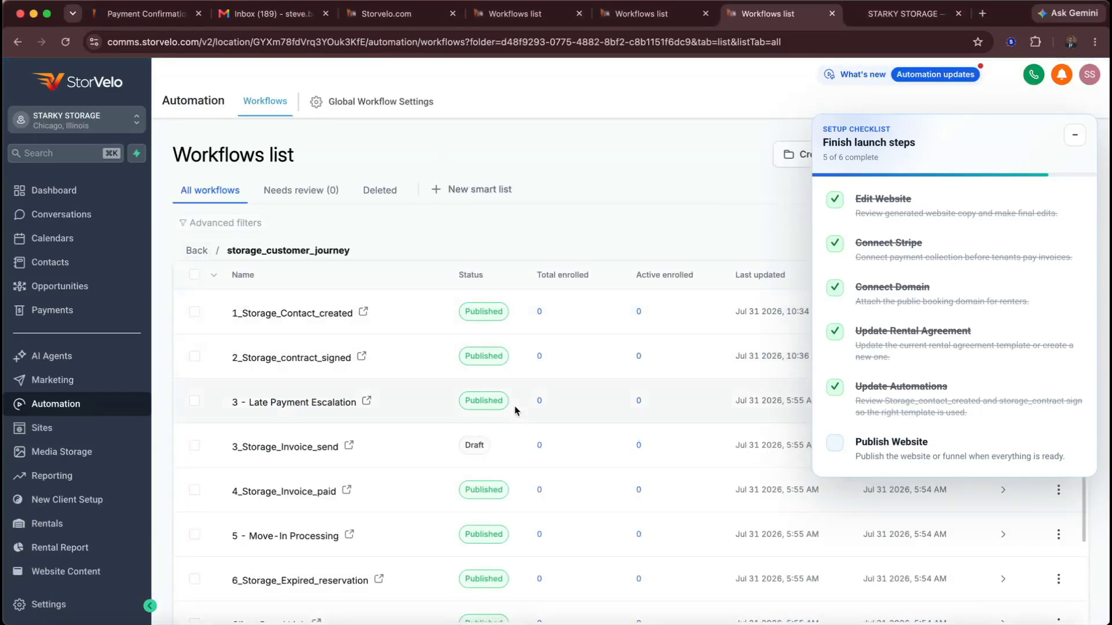
scroll(515, 405, "down", 2)
scroll(515, 412, "up", 2)
scroll(540, 536, "down", 3)
scroll(540, 537, "up", 3)
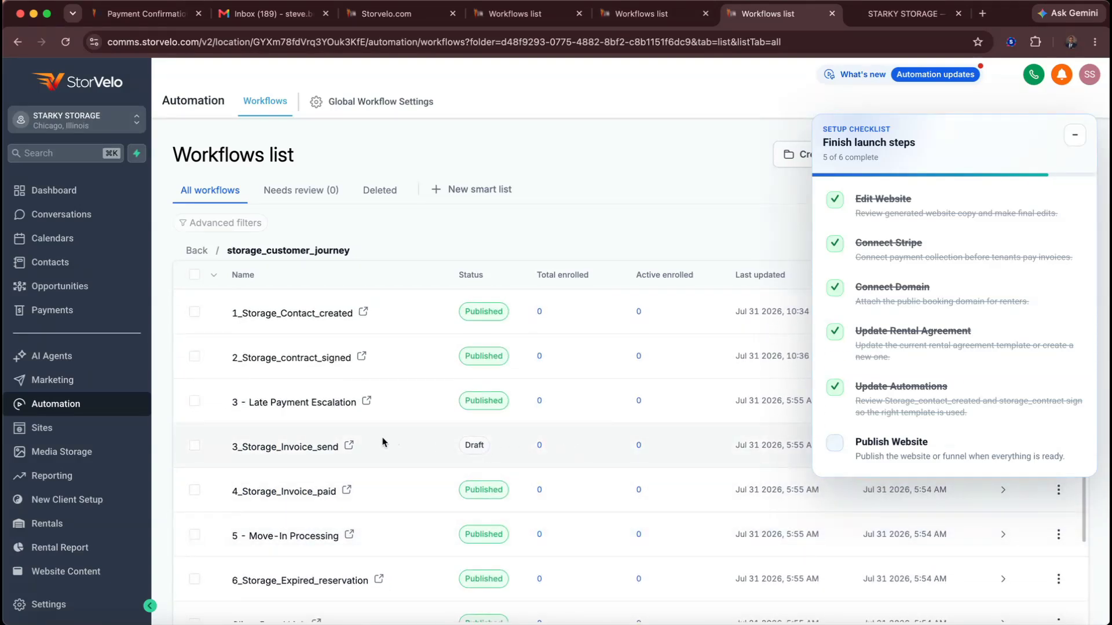
left_click(349, 445)
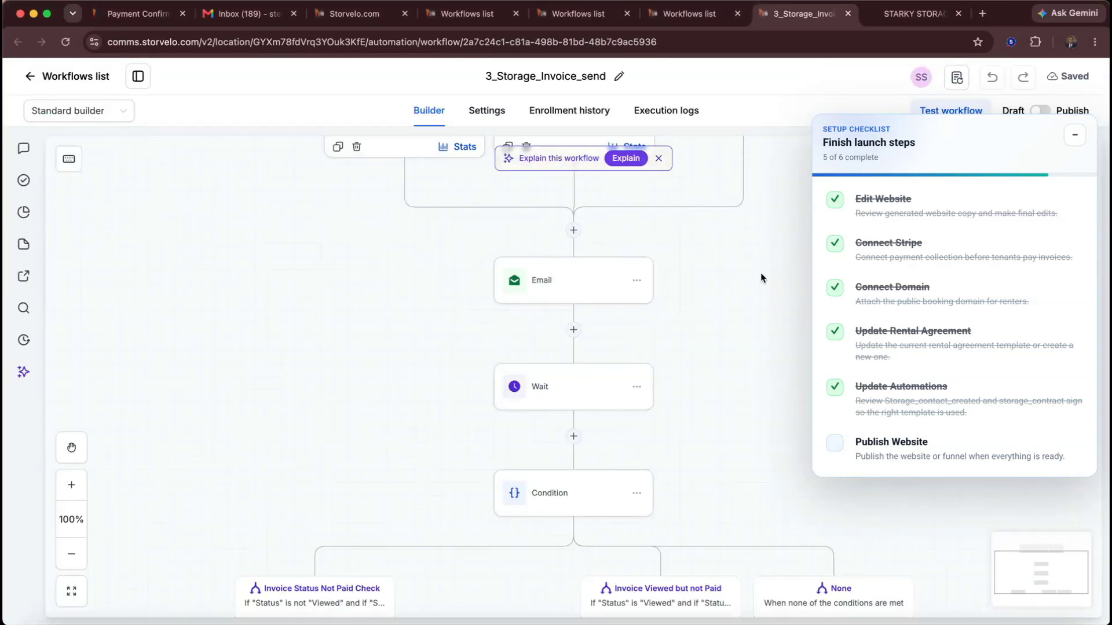
Collapse the setup checklist, switch the 3_Storage_Invoice_send workflow from Draft to Publish, and save it
scroll(731, 325, "up", 2)
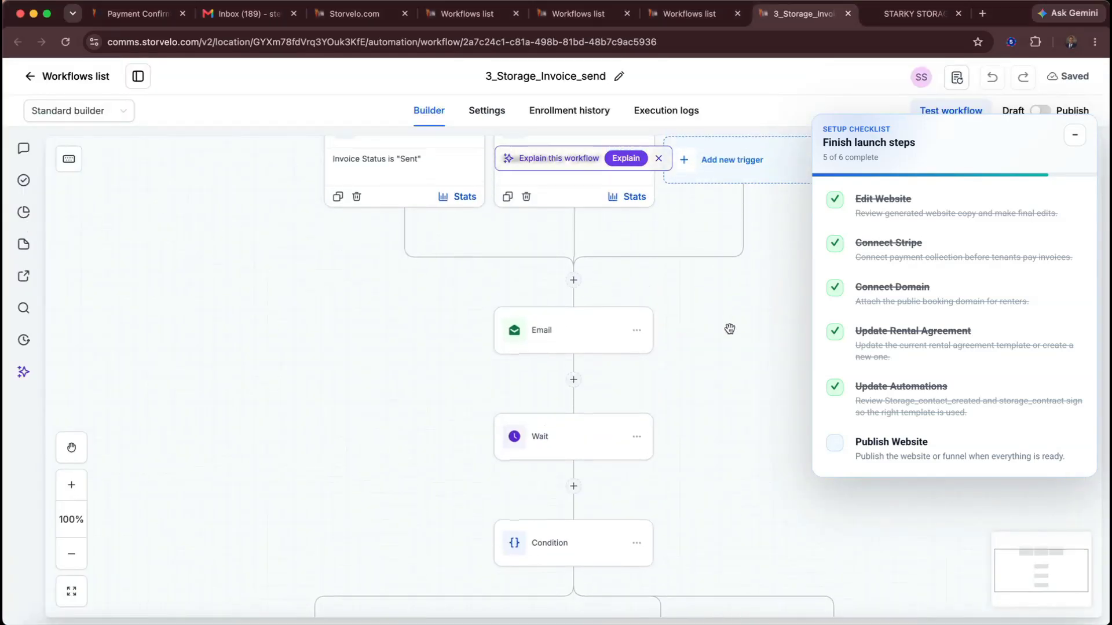
left_click(1079, 137)
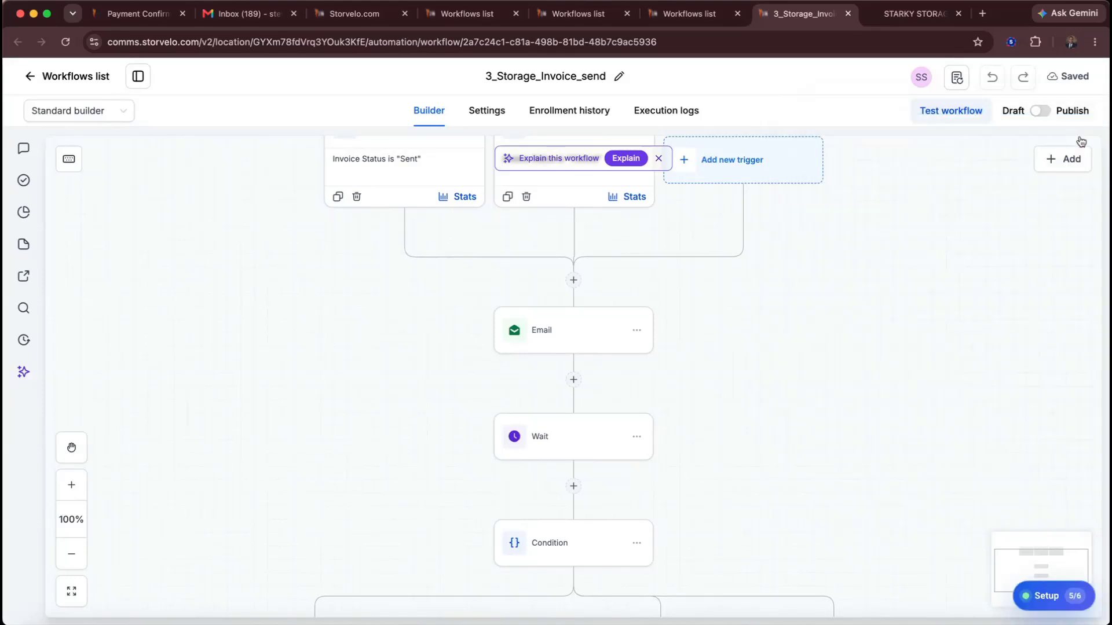
left_click(1042, 112)
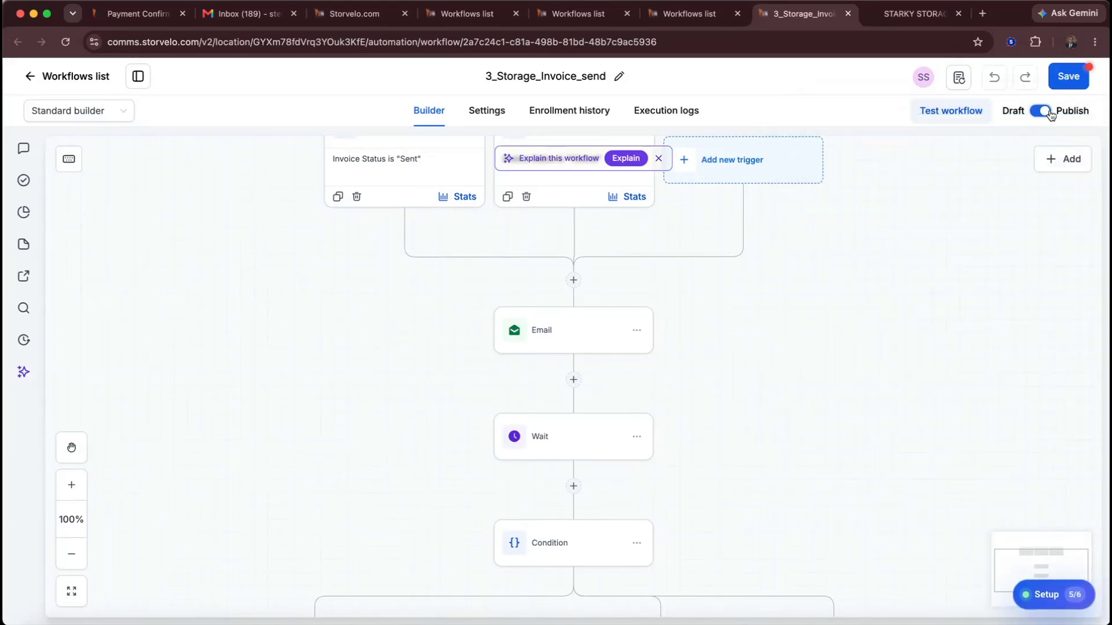
left_click_drag(881, 242, 881, 270)
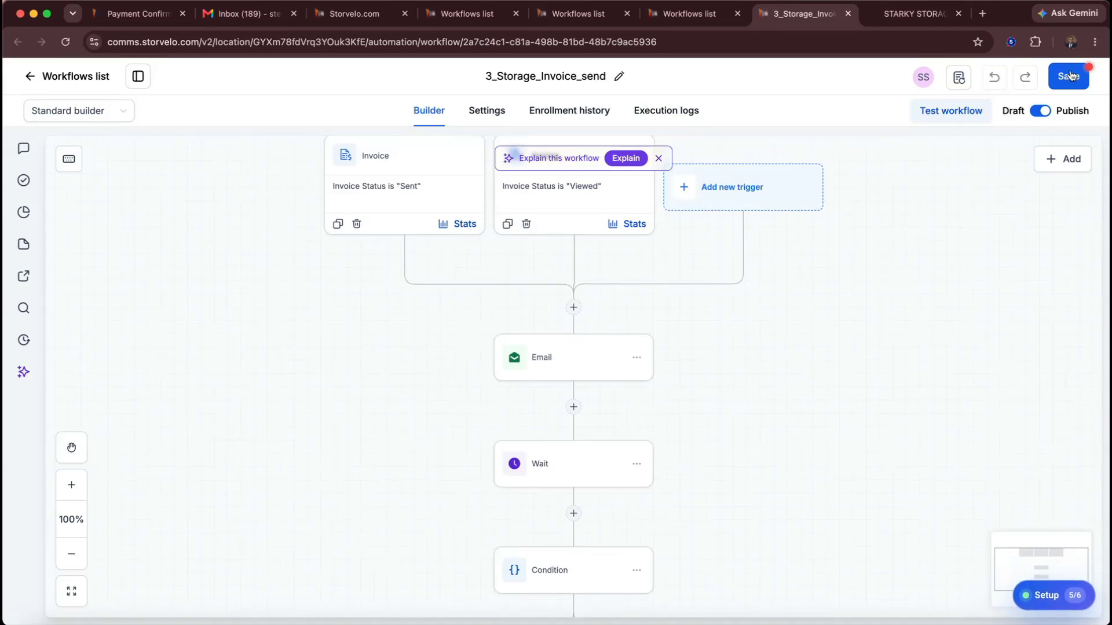
left_click(1070, 76)
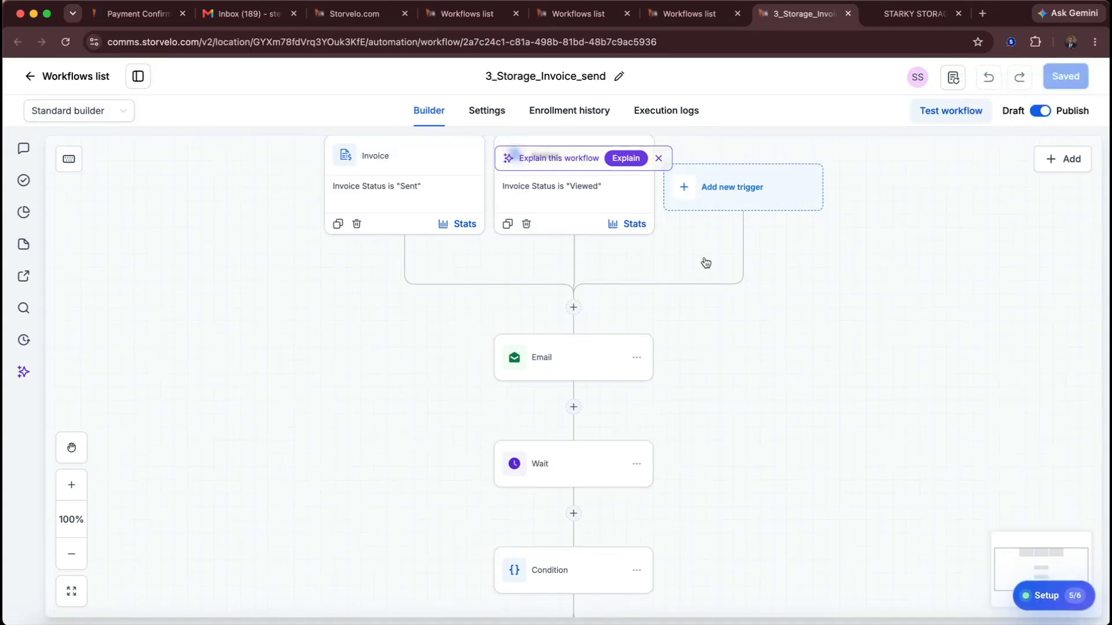
Review the status of every workflow in the storage_customer_journey list and reopen the setup checklist
left_click(29, 78)
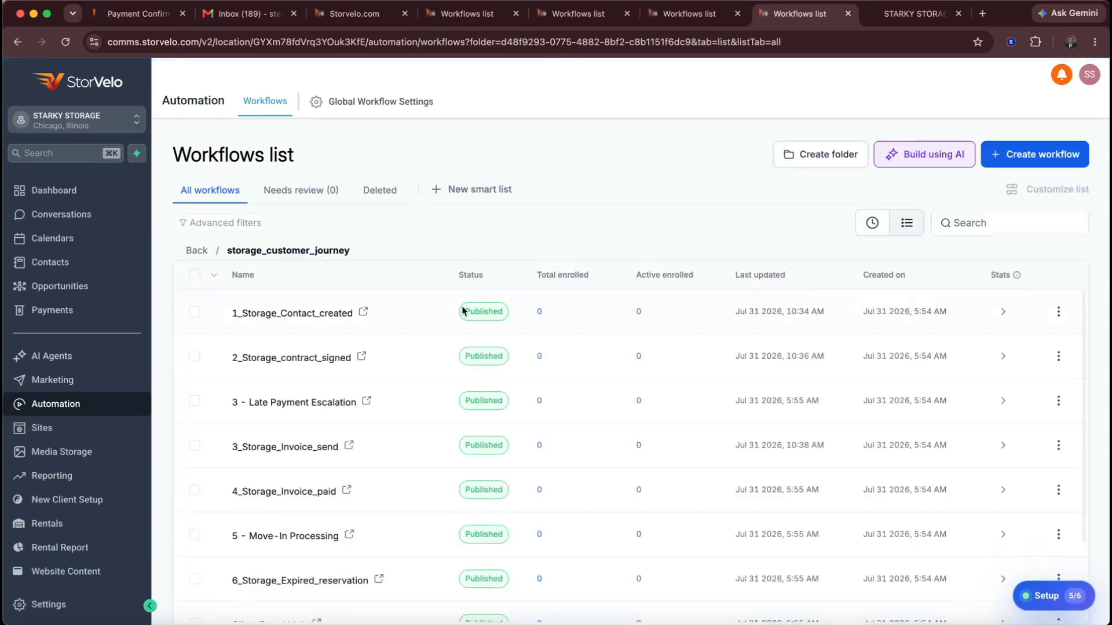
scroll(465, 310, "down", 3)
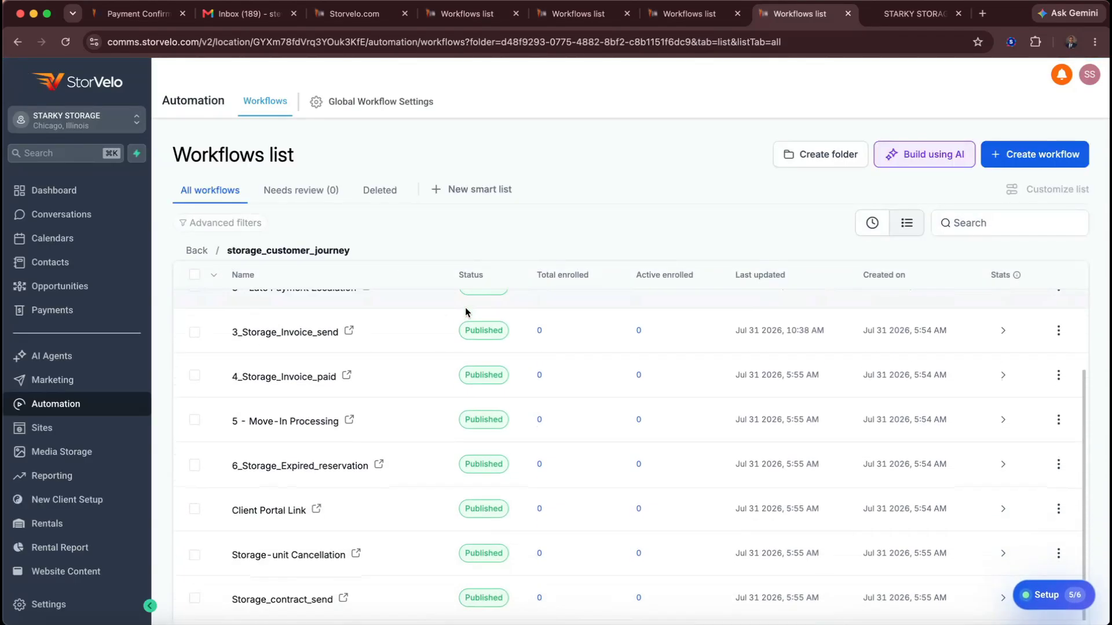
scroll(488, 498, "down", 2)
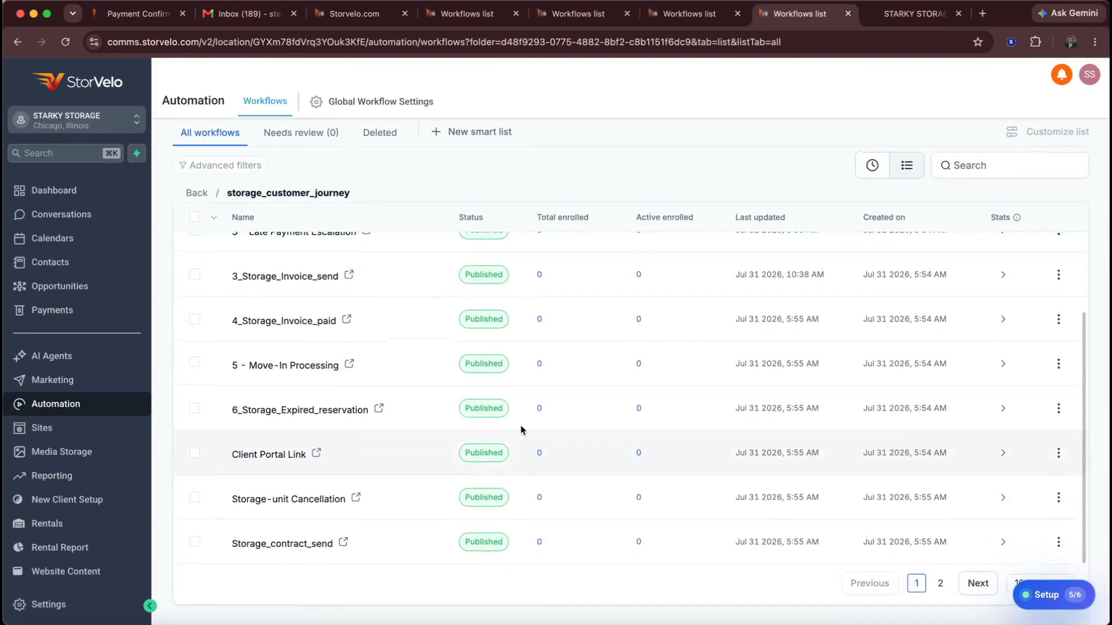
scroll(521, 430, "up", 5)
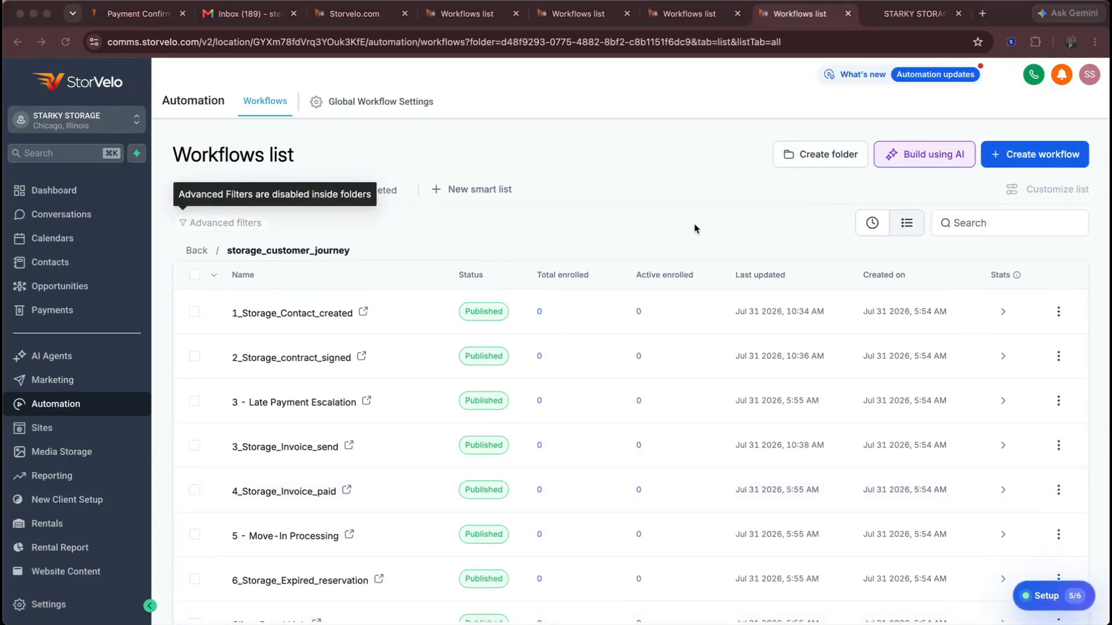
left_click(1045, 594)
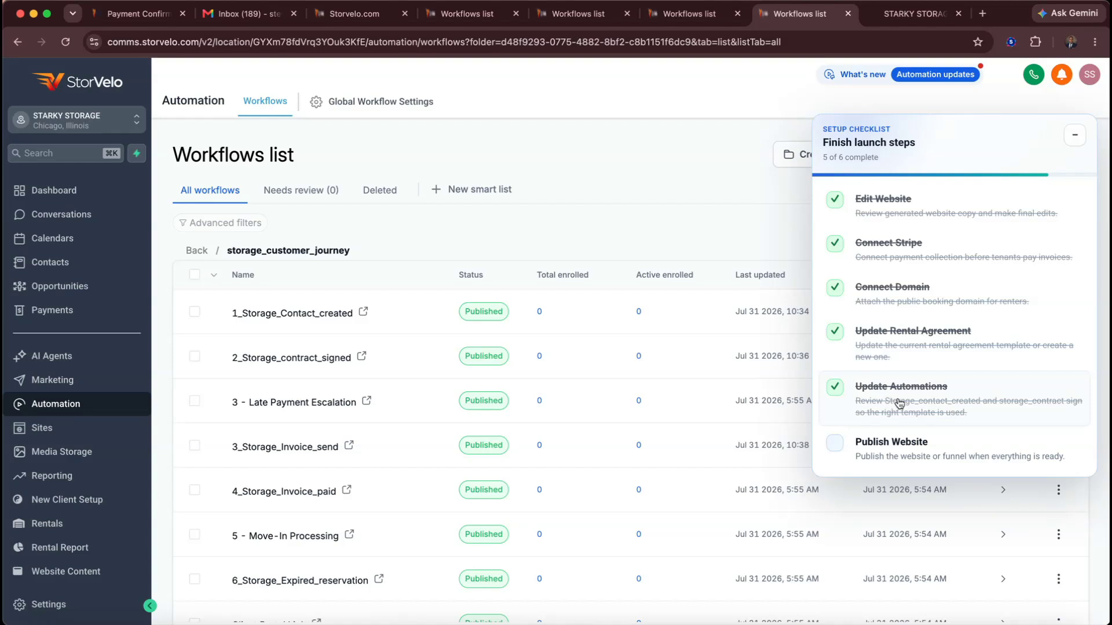